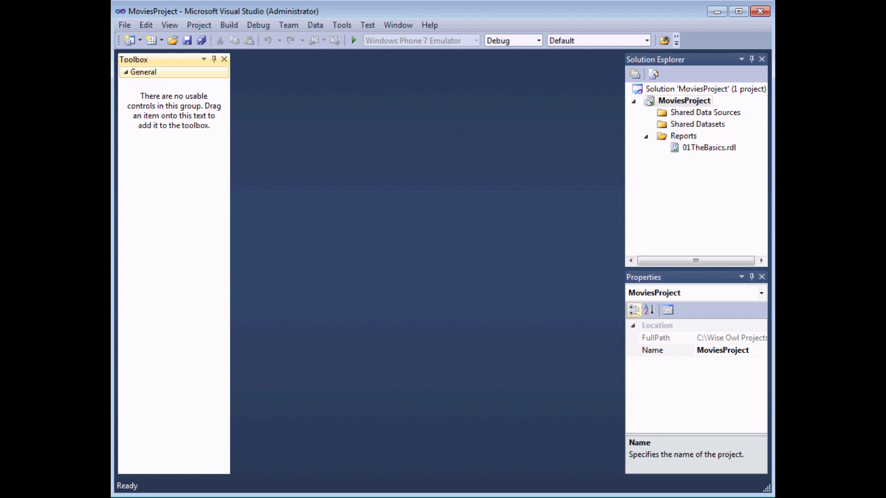
Check the server's full name and the Movies database in SQL Server Management Studio
mouse_move(244, 496)
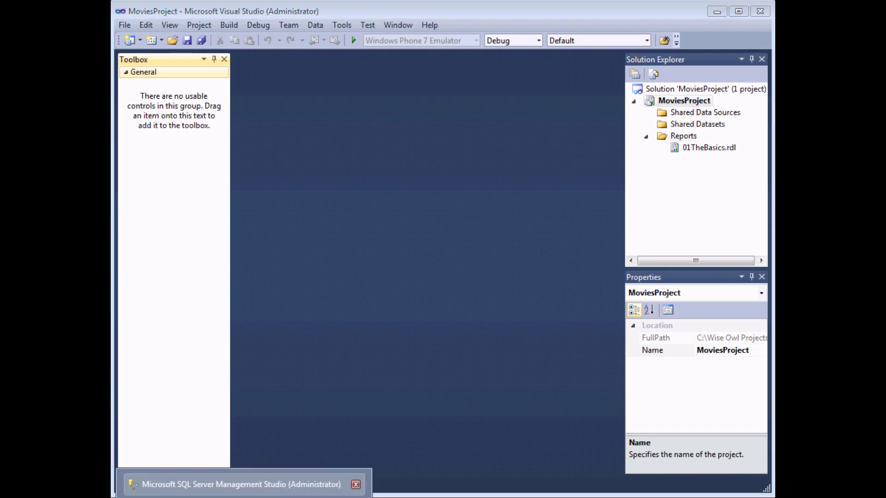
left_click(241, 484)
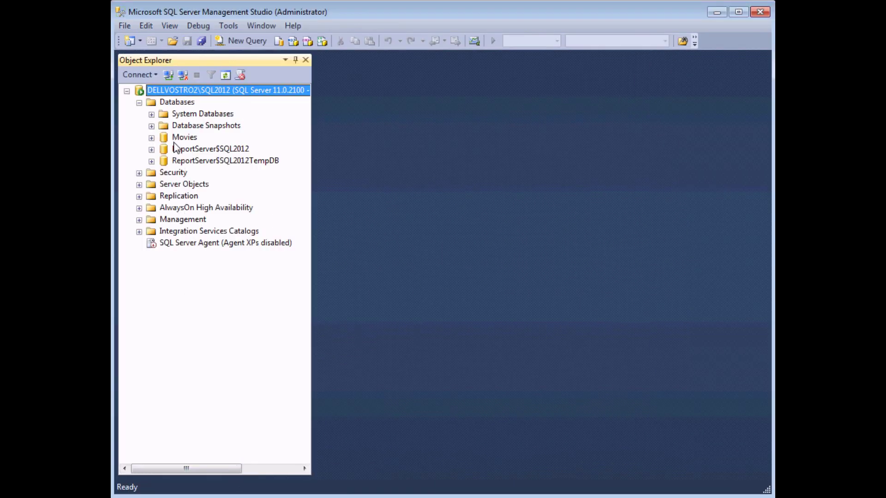
left_click(185, 139)
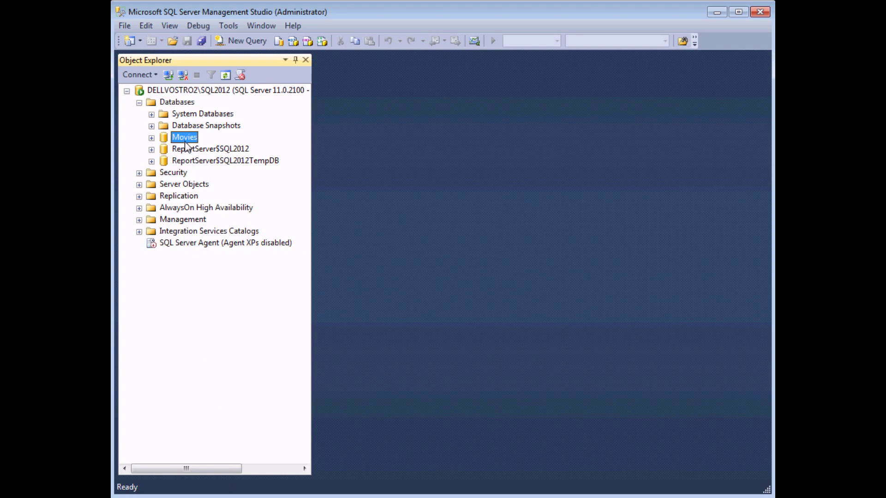
left_click(202, 92)
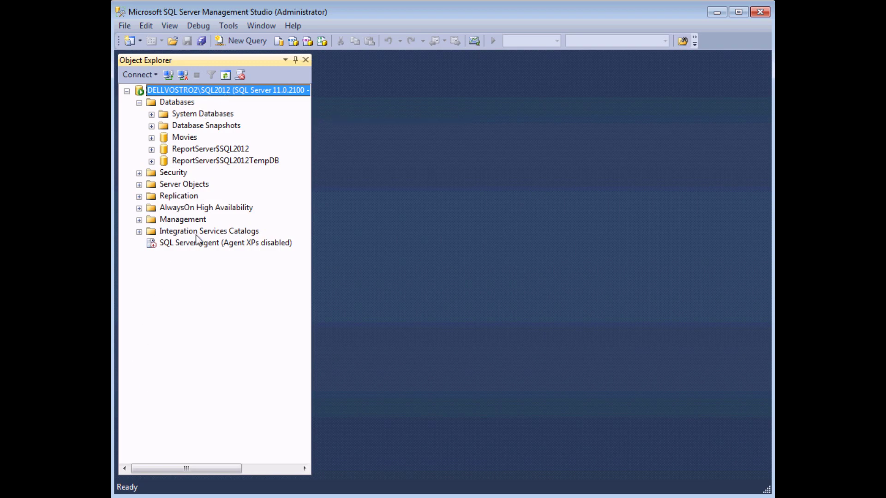
left_click(190, 138)
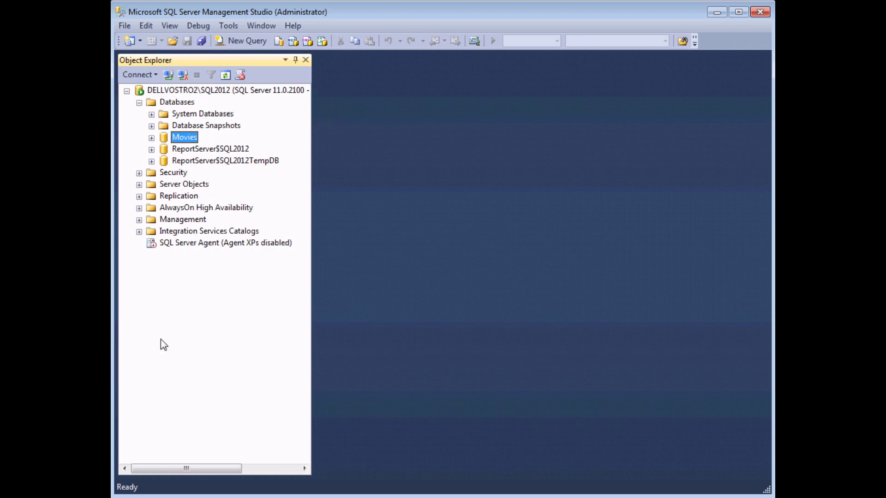
key("alt+Tab")
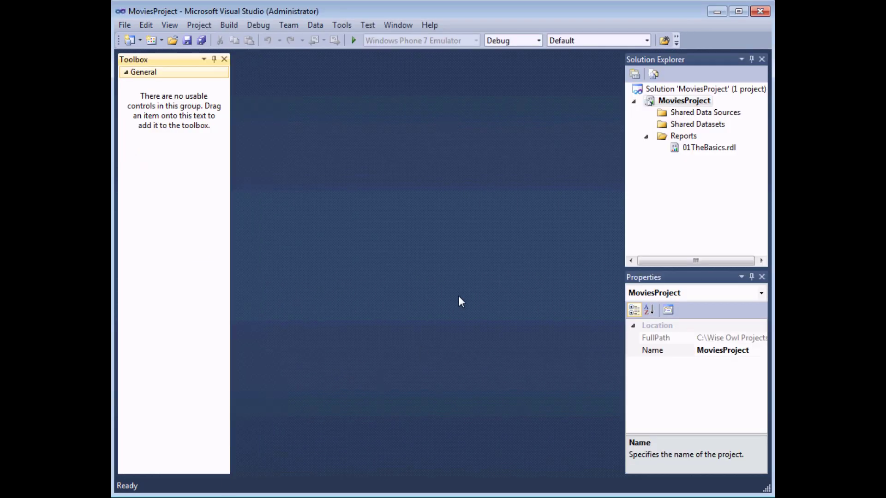
Add a new shared data source named dscMovies, keeping the Microsoft SQL Server type
right_click(672, 115)
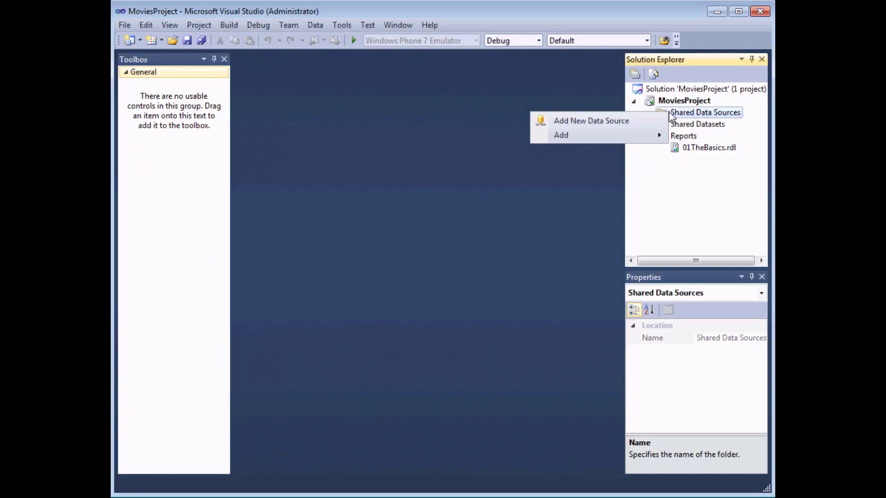
left_click(621, 120)
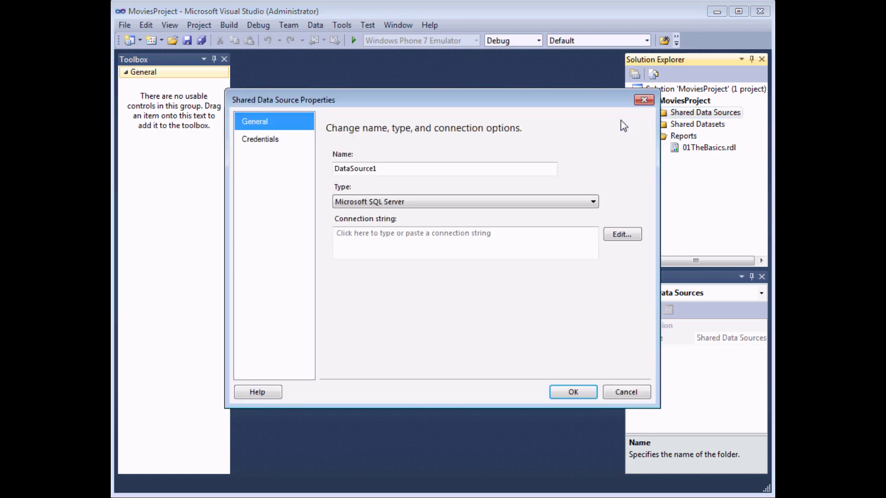
left_click(383, 168)
double_click(383, 169)
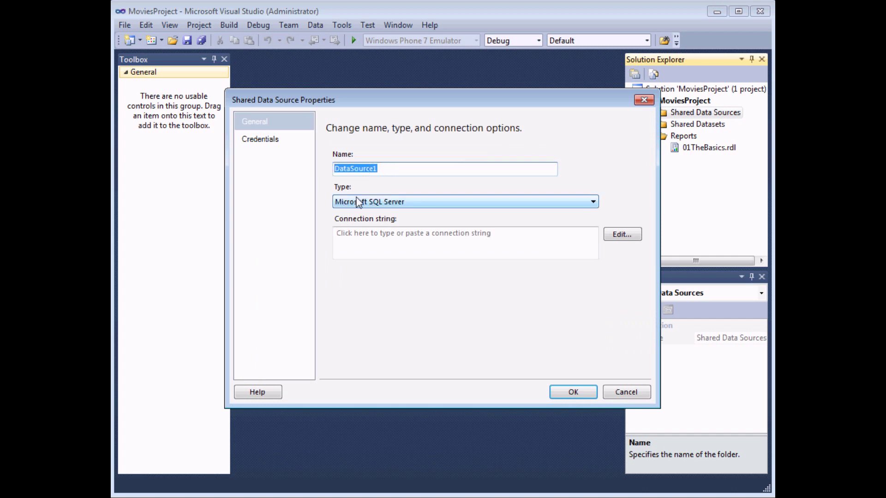
type("dscMovies")
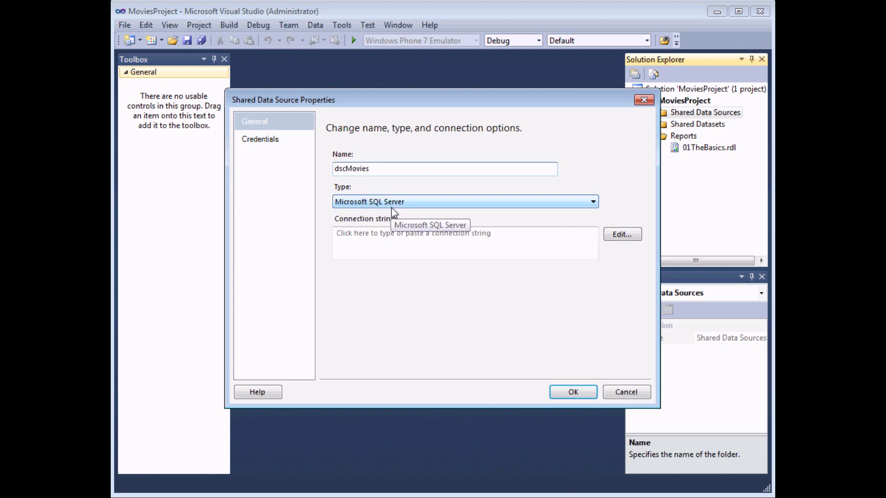
left_click(593, 202)
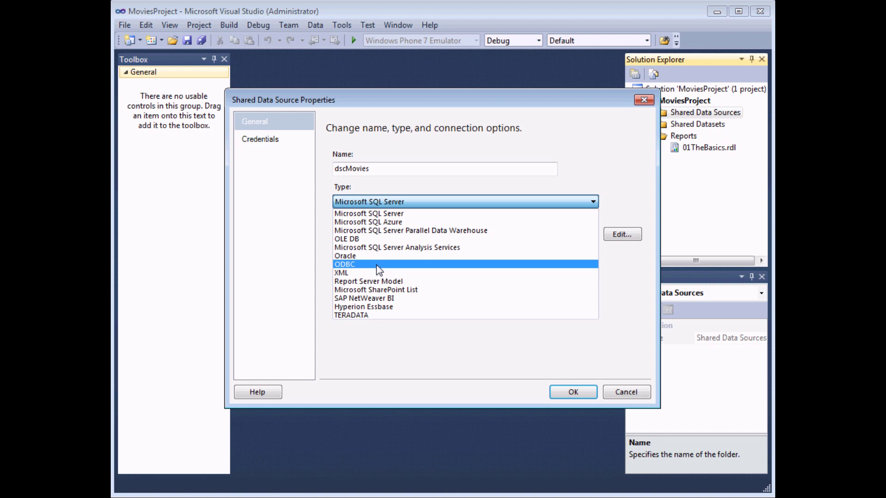
left_click(464, 201)
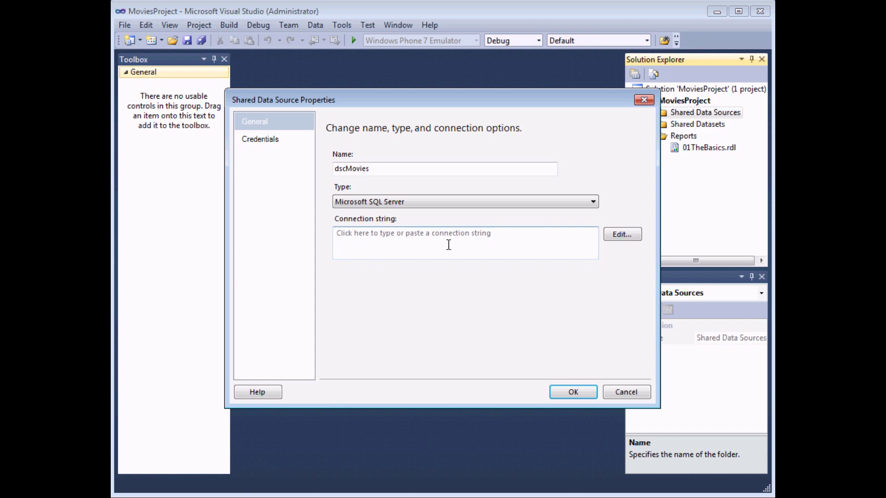
left_click(621, 234)
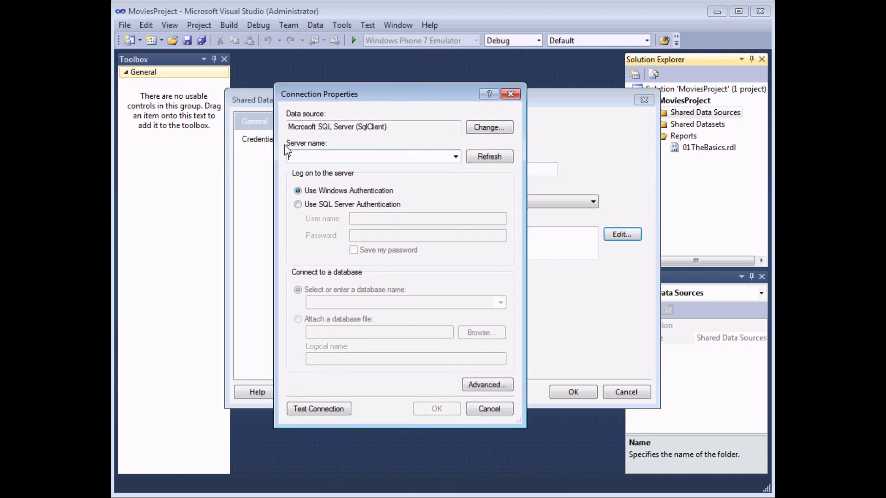
Enter the server name dellvostro2\sql2012 after confirming it in Management Studio
mouse_move(226, 491)
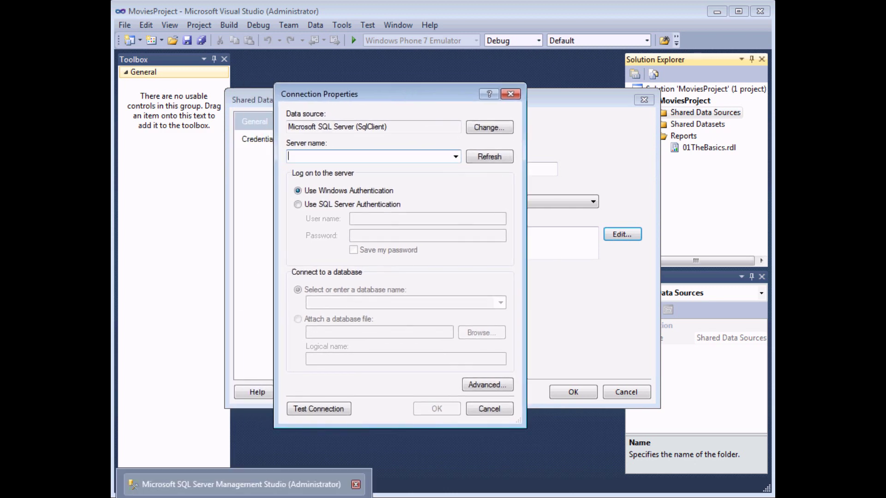
left_click(236, 484)
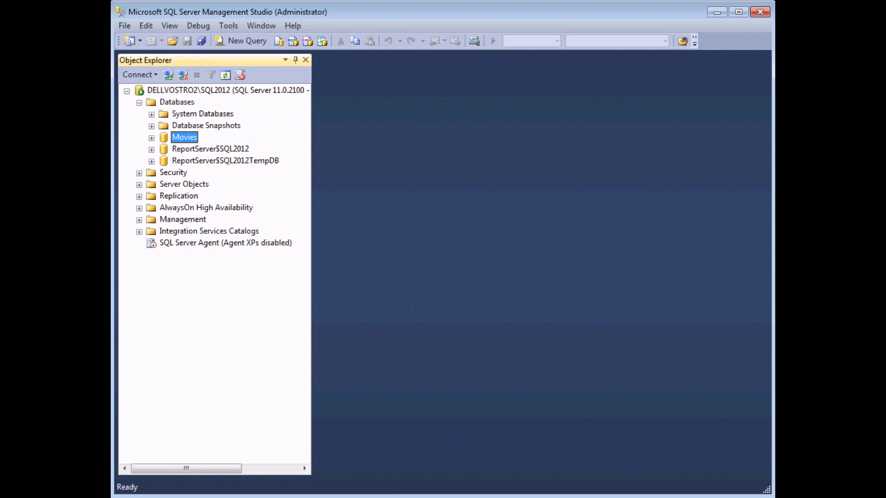
key("alt+Tab")
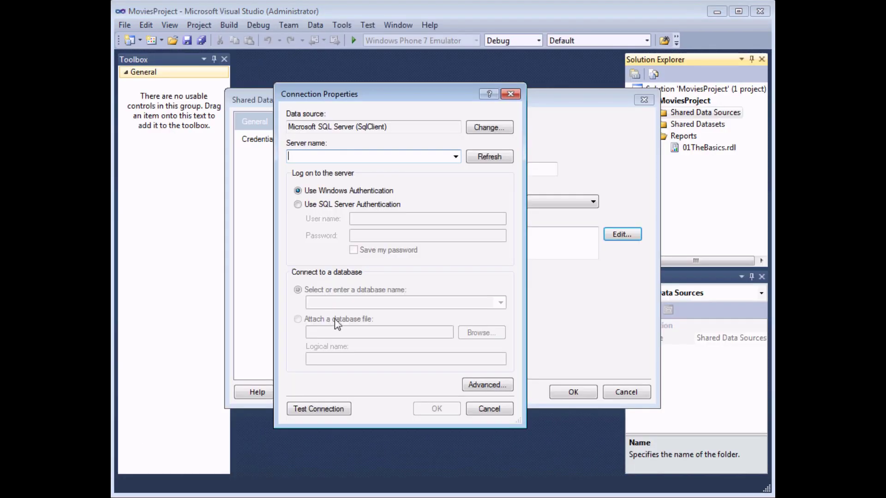
type("dellvostro")
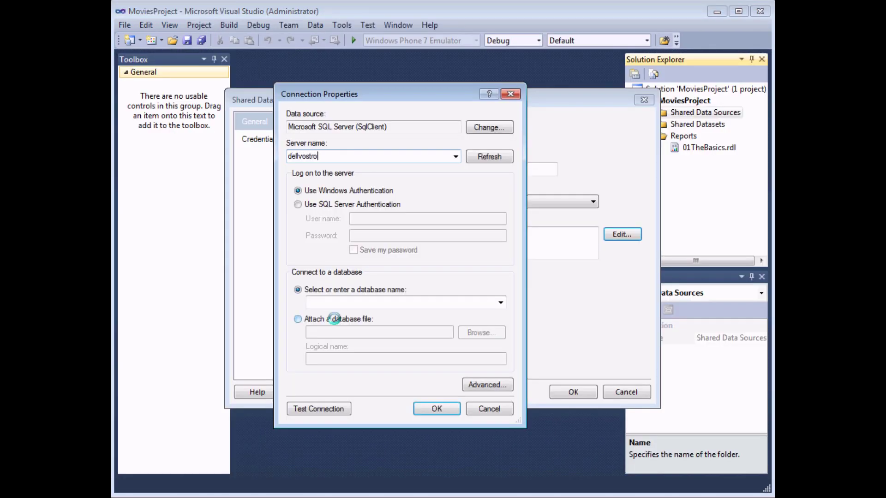
type("2\\sql2012")
Pick the Movies database, test the connection successfully, and save dscMovies
left_click(500, 304)
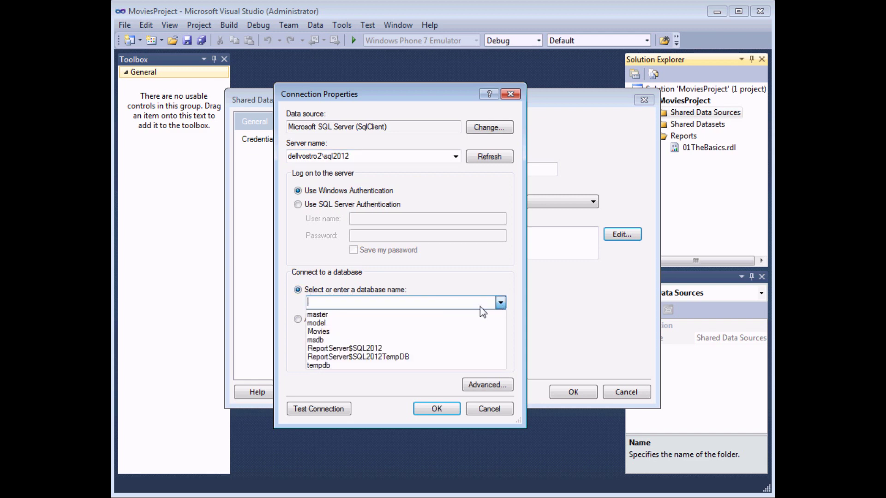
left_click(323, 332)
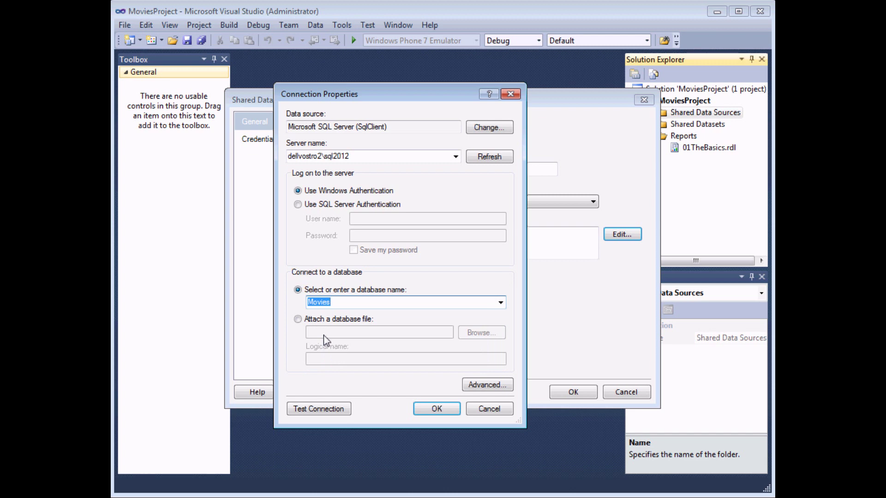
left_click(320, 409)
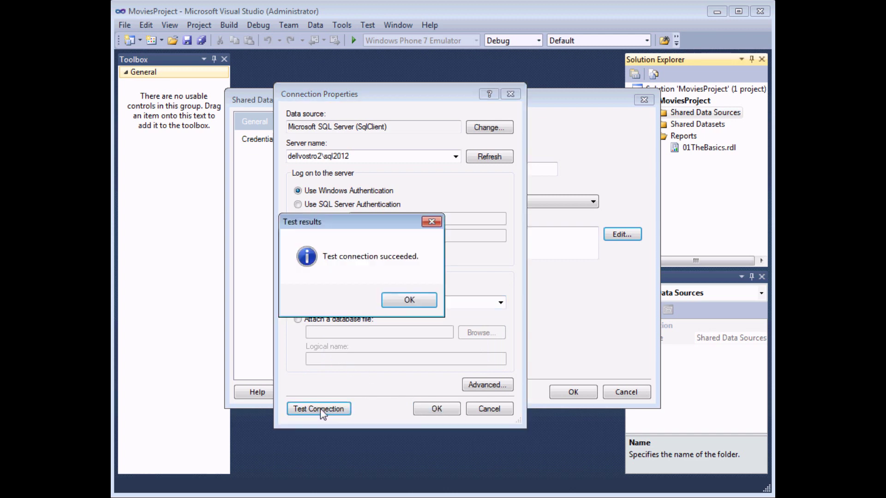
left_click(405, 301)
left_click(434, 410)
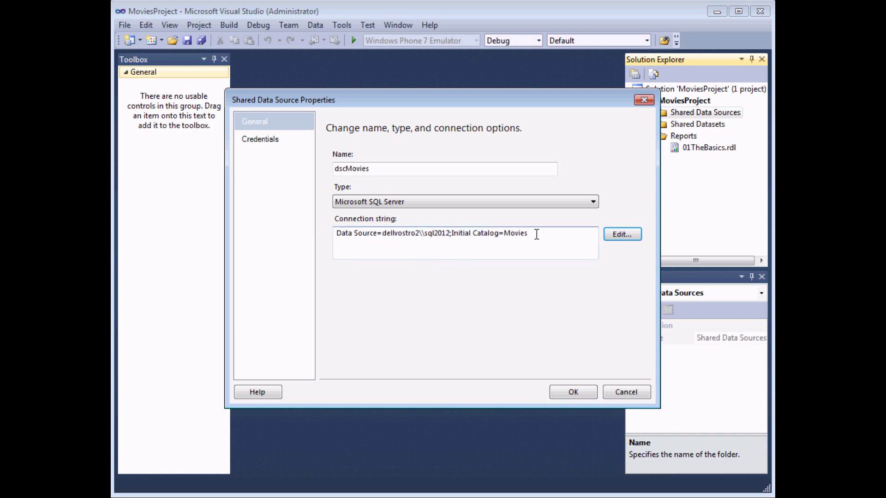
left_click(571, 395)
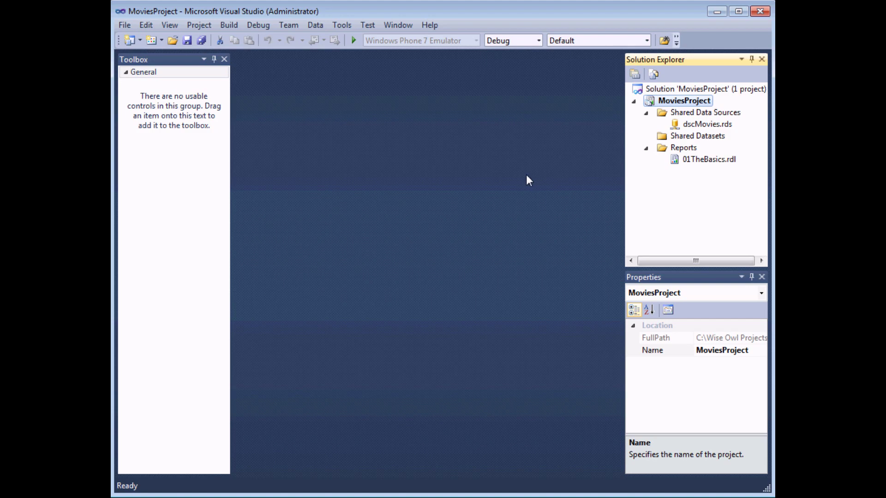
Create shared dataset dtsFilms on dscMovies with the query SELECT FilmName FROM tblFilm
right_click(691, 139)
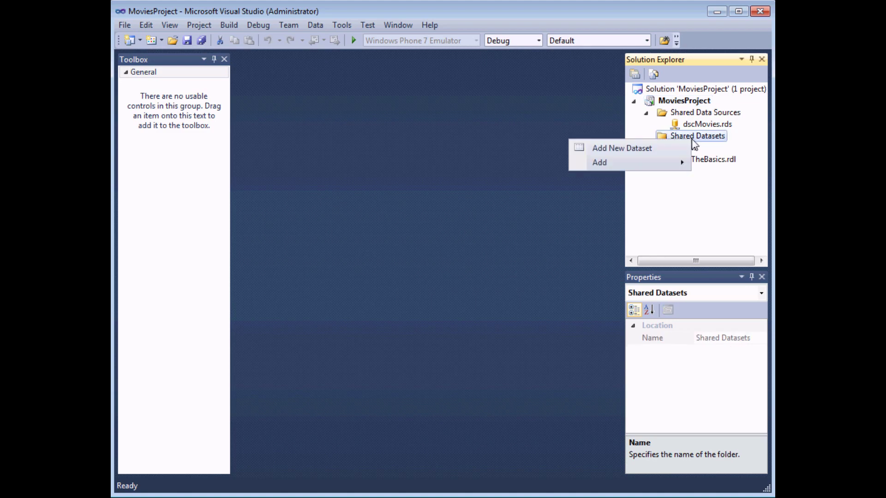
left_click(661, 148)
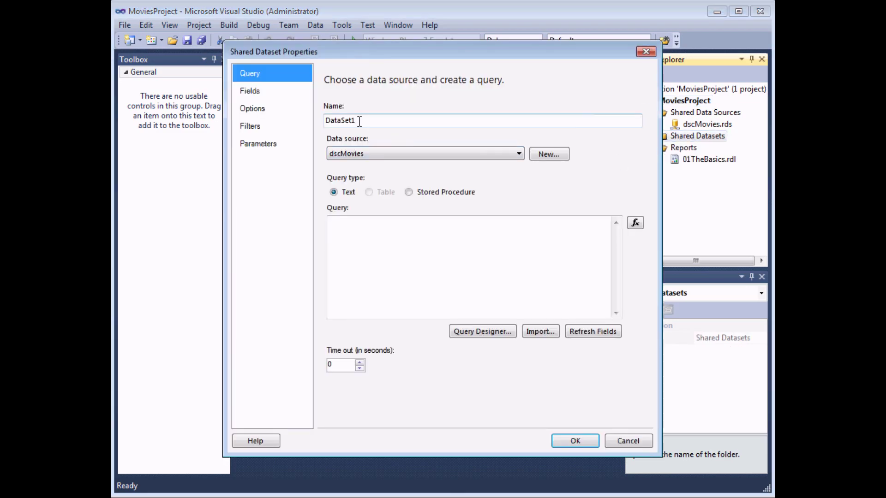
left_click_drag(360, 121, 322, 121)
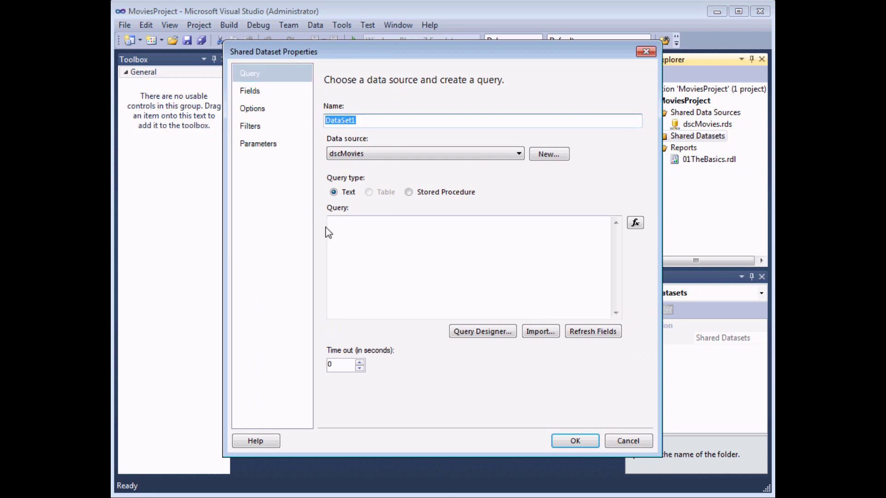
type("dtsFilms")
left_click(519, 155)
left_click(521, 158)
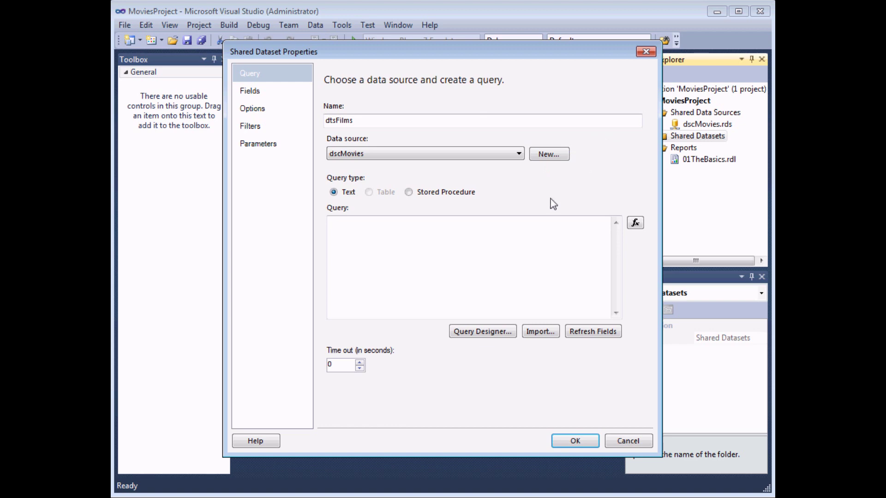
left_click(340, 229)
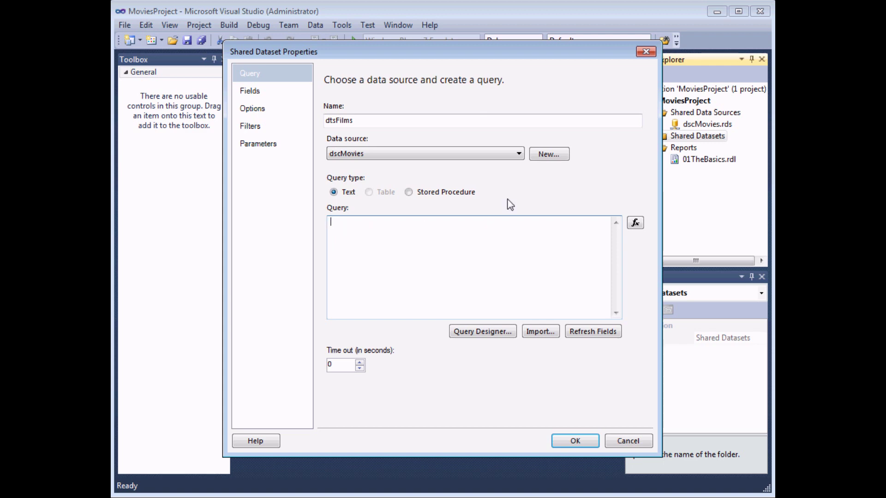
type("SELECT FilmName FROM tblFilm")
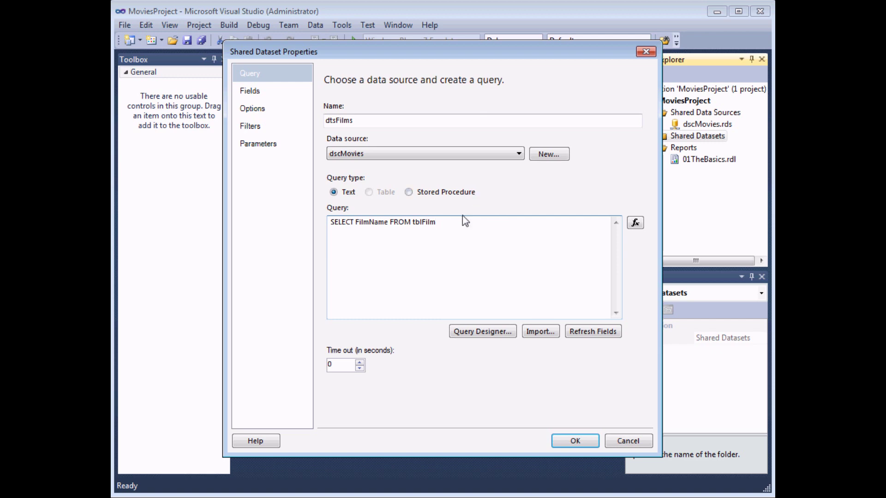
Clear the dtsFilms query, glance at the stored procedure list, and return the type to Text
left_click_drag(455, 221, 332, 223)
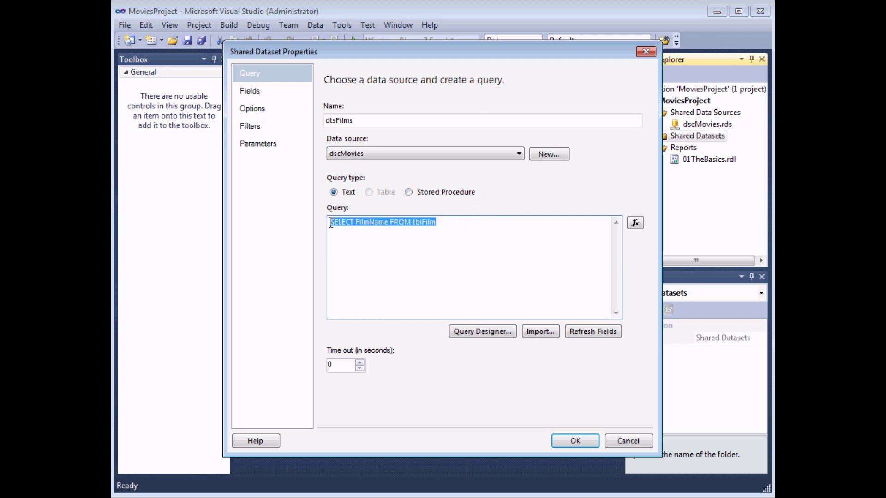
key("Delete")
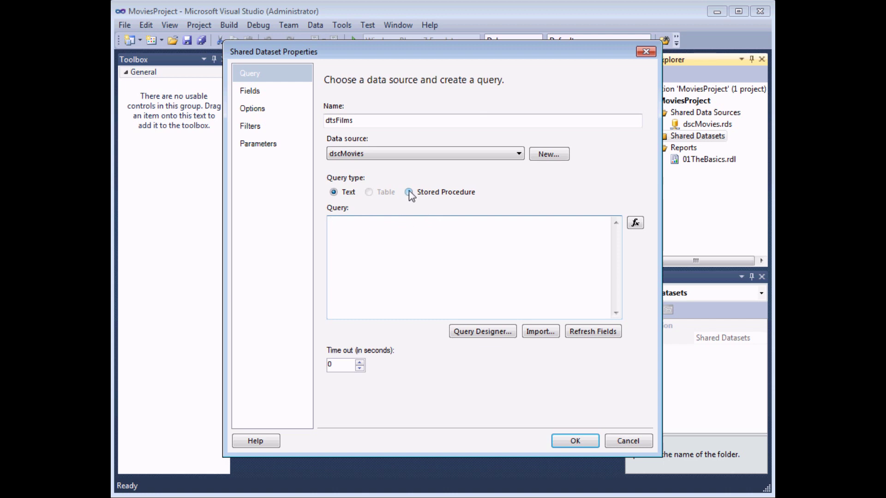
left_click(409, 193)
left_click(617, 222)
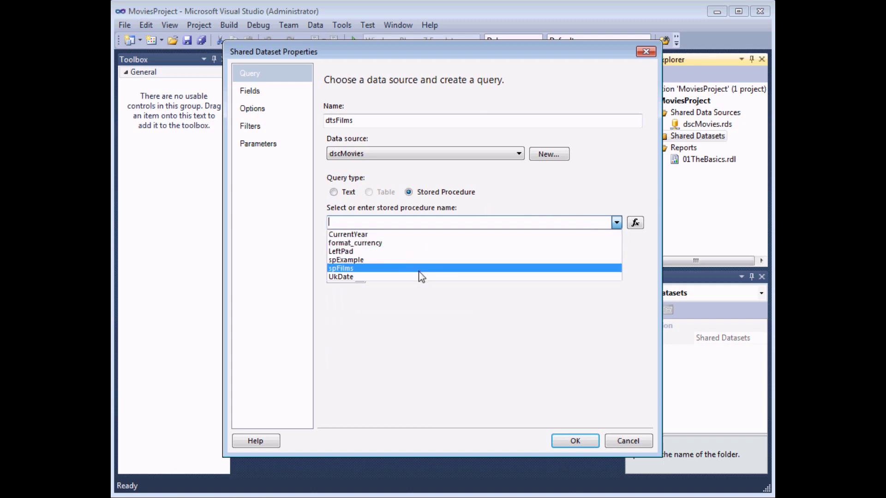
left_click(337, 194)
left_click(334, 193)
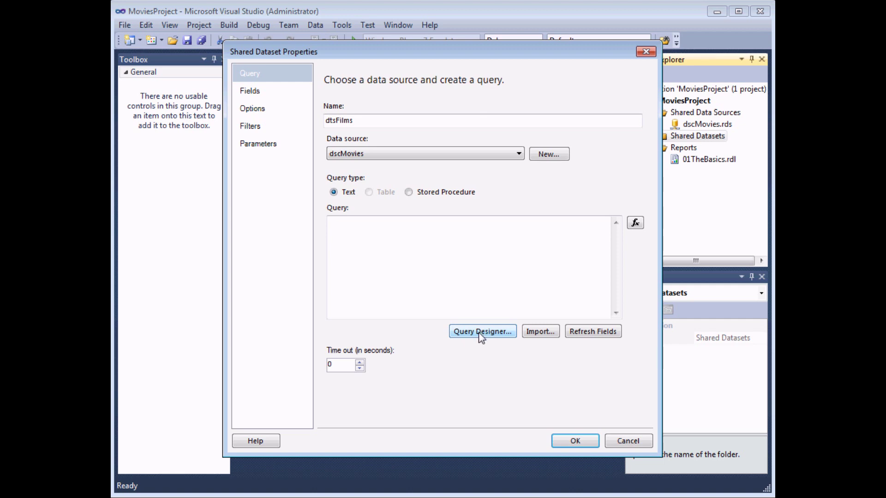
left_click(480, 332)
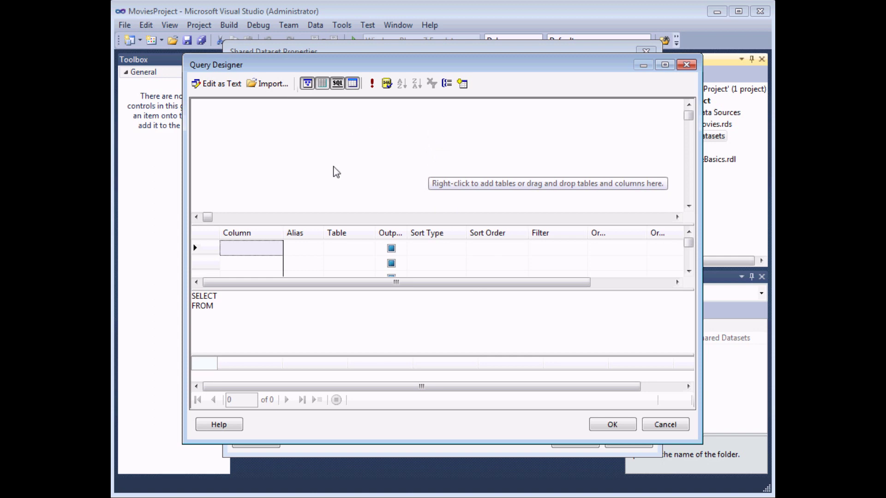
Add the tblFilm table to the query diagram and tick its FilmName column
right_click(377, 136)
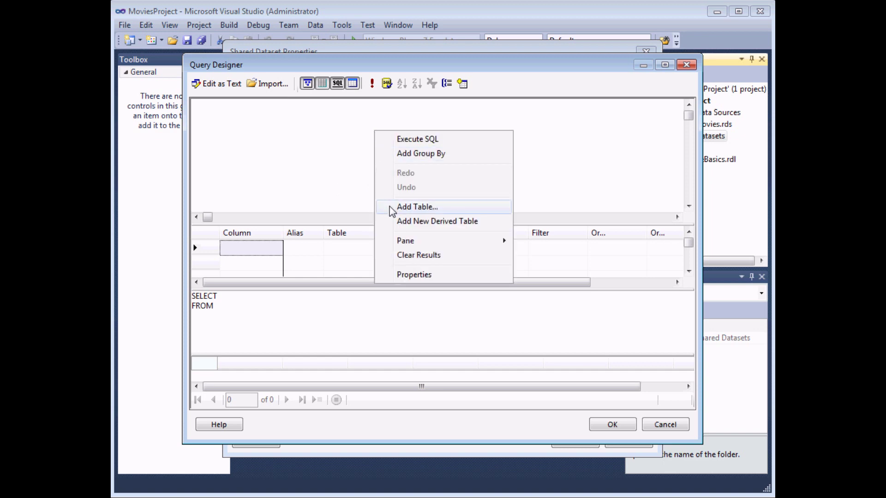
left_click(416, 206)
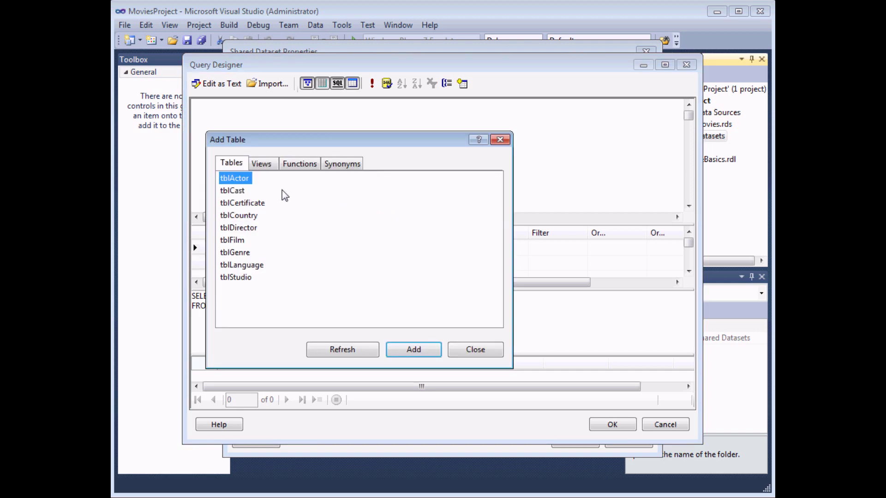
left_click(239, 243)
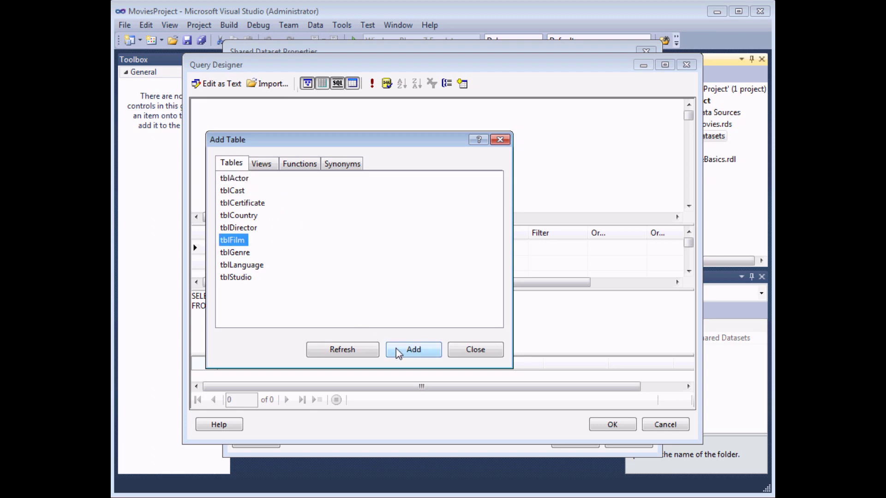
left_click(408, 354)
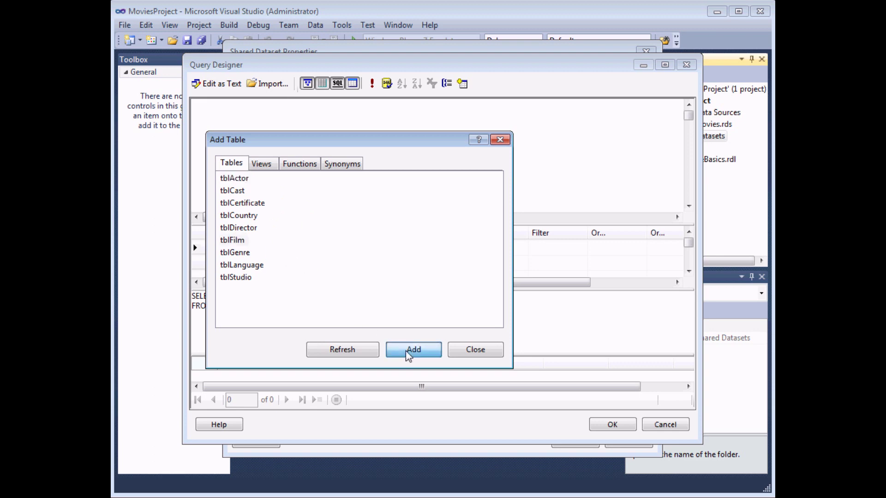
left_click(473, 351)
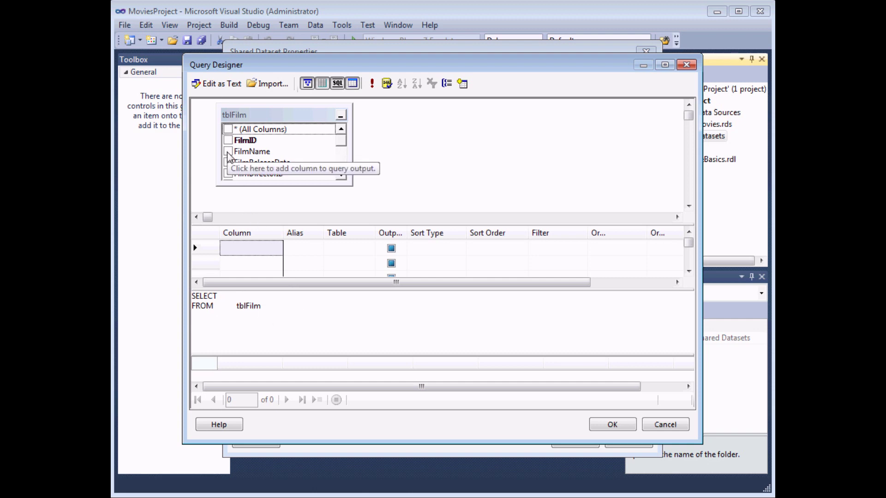
left_click(227, 152)
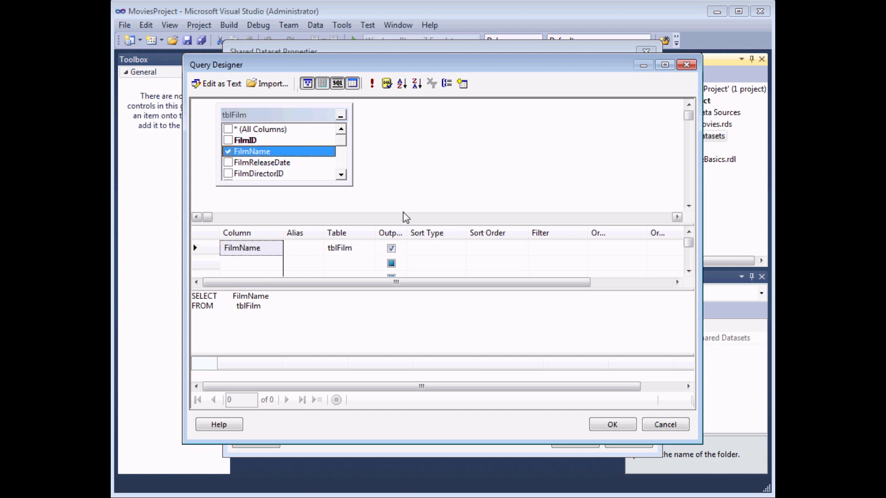
Tick FilmReleaseDate and FilmRunTimeMinutes in the tblFilm column list
left_click_drag(408, 225, 408, 204)
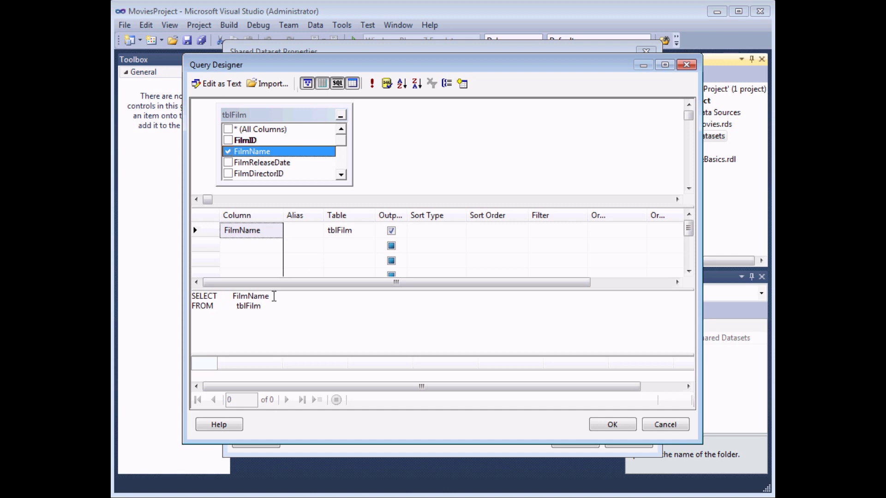
left_click(228, 163)
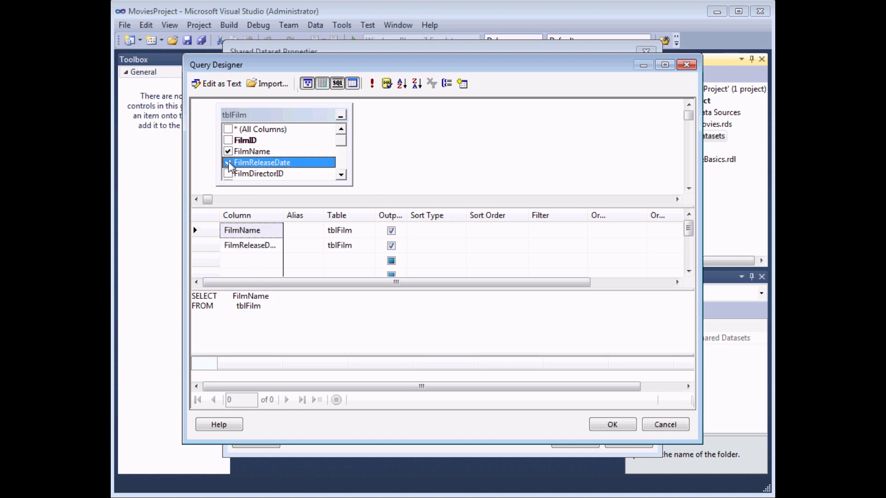
left_click(341, 176)
left_click(341, 176)
left_click(341, 176)
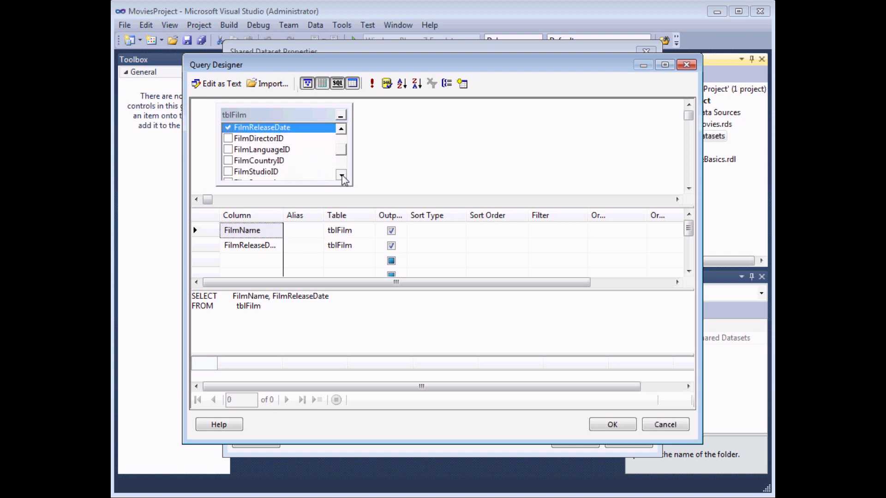
left_click(341, 176)
left_click(341, 176)
left_click(342, 176)
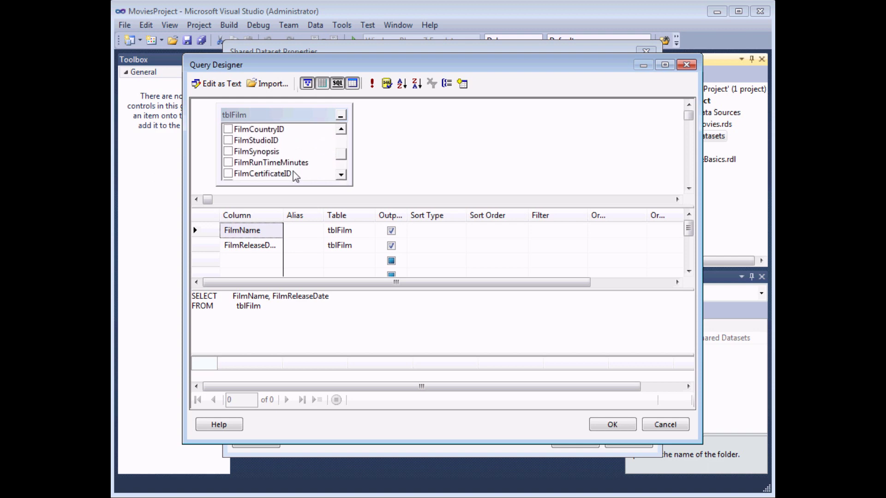
left_click(228, 163)
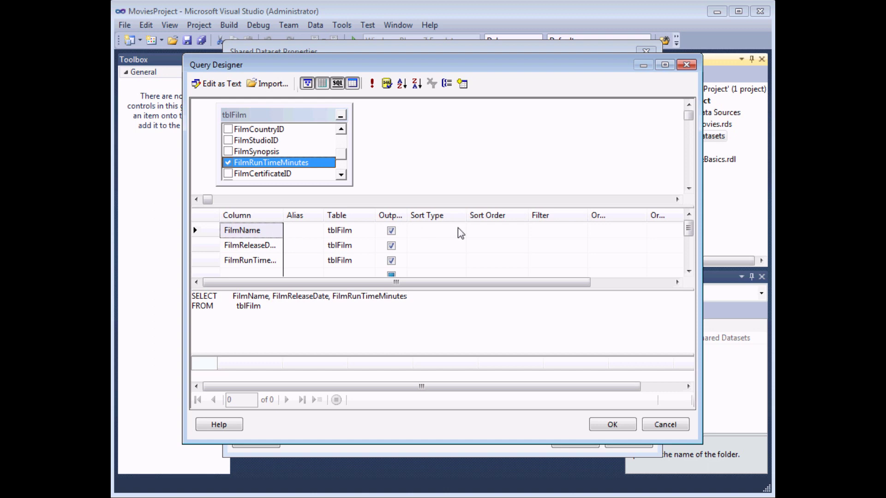
Set FilmName's sort type to Ascending, adding ORDER BY FilmName, and run the query
left_click(443, 232)
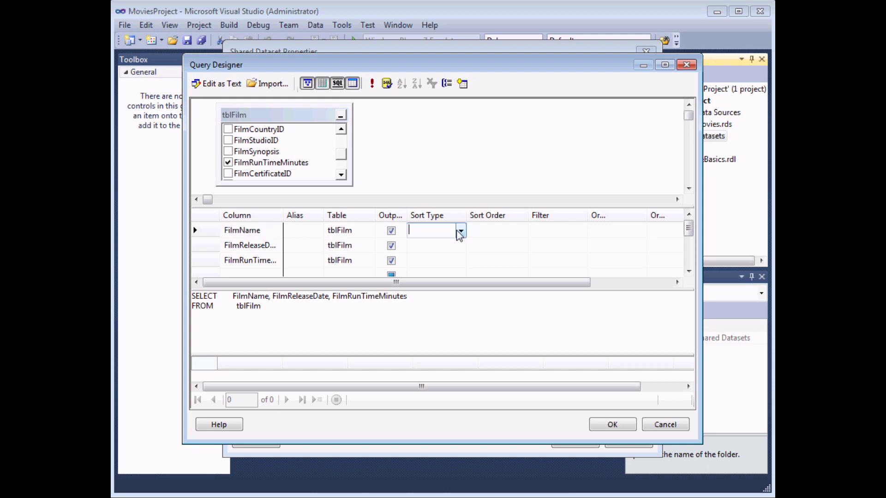
left_click(271, 233)
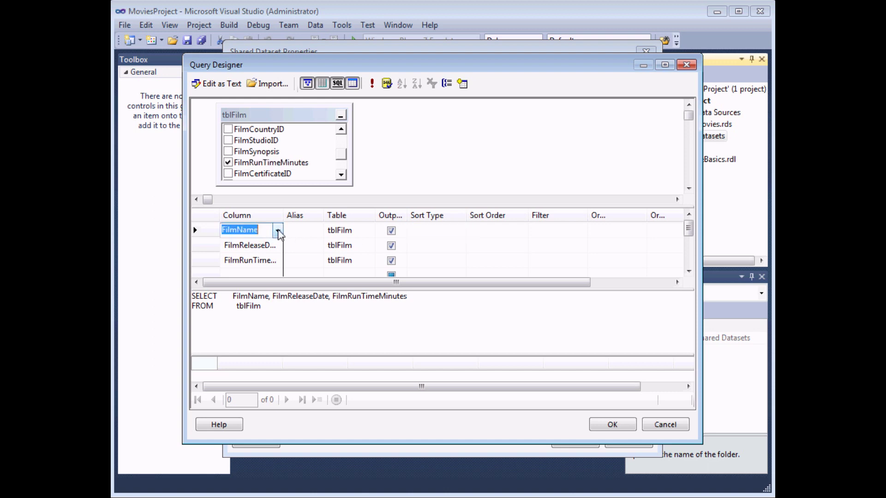
left_click(447, 231)
left_click(460, 231)
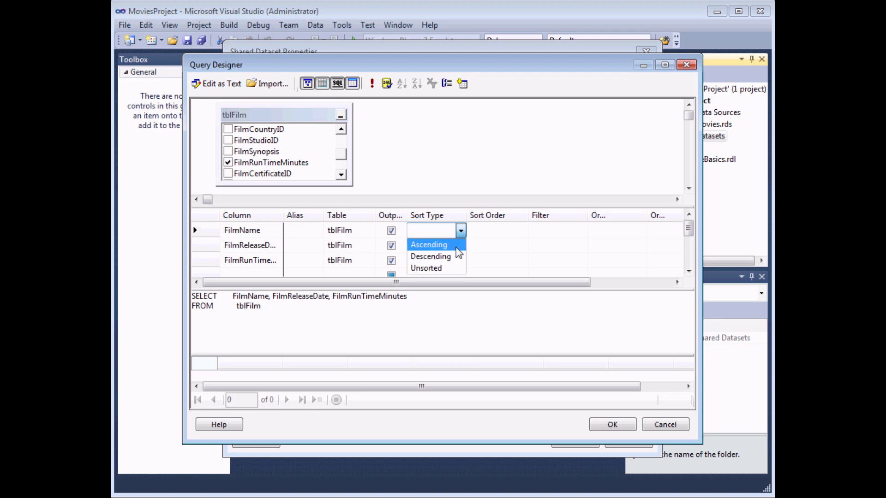
left_click(456, 248)
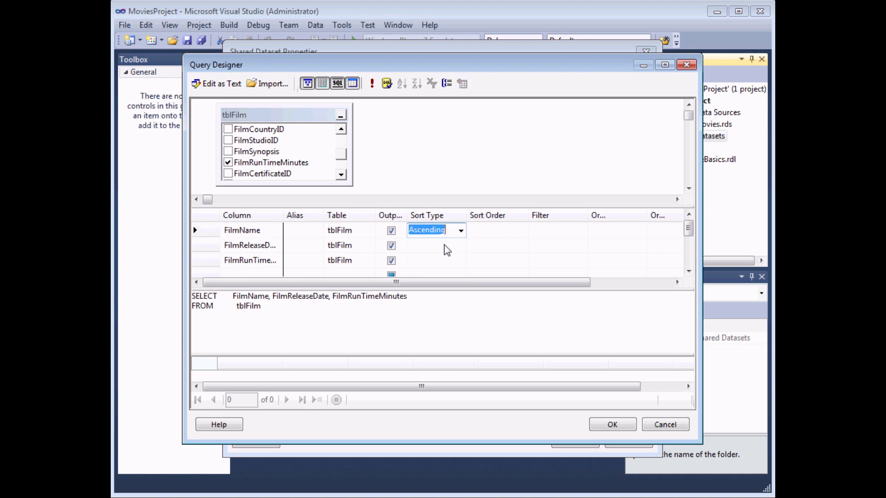
left_click(270, 232)
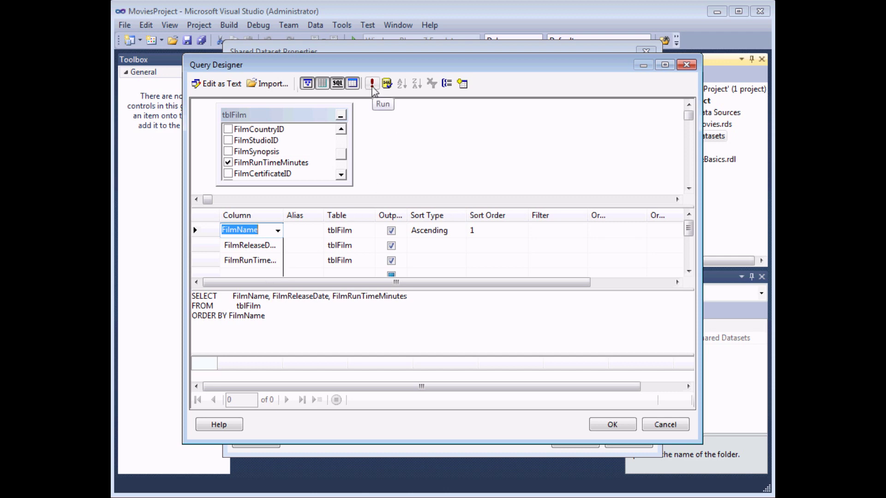
left_click(372, 84)
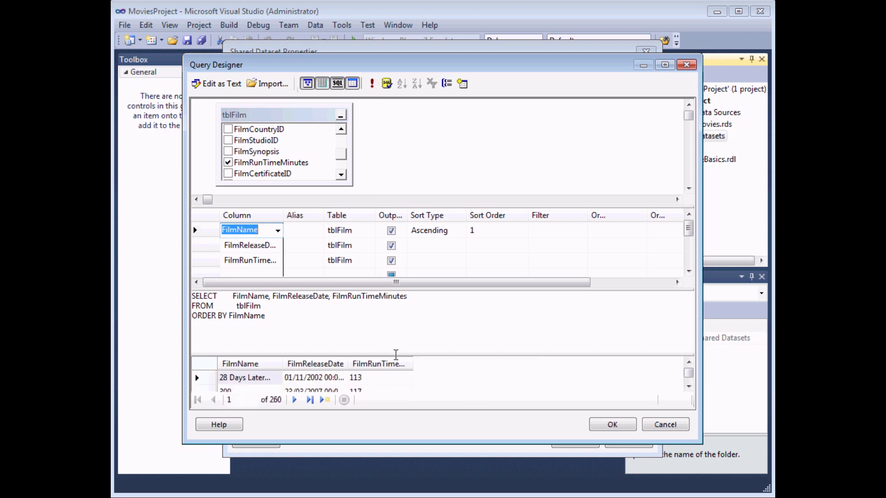
Enlarge the results pane and widen the FilmName column of the 260-row preview
left_click_drag(413, 354, 412, 340)
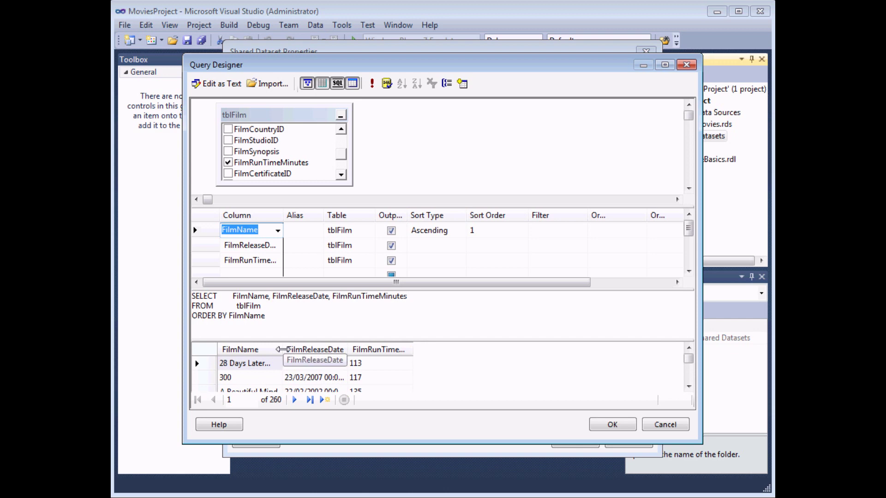
left_click_drag(282, 349, 298, 349)
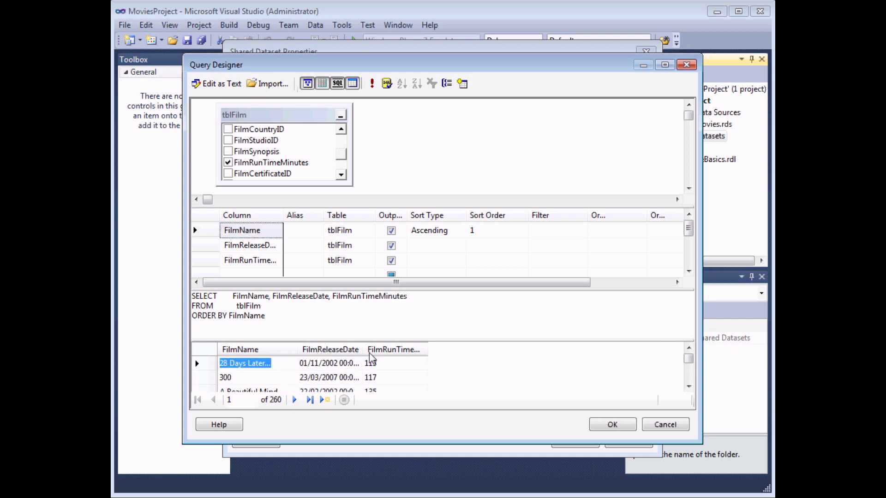
Accept the designed query and save the shared dataset as dtsFilms.rsd
left_click(612, 425)
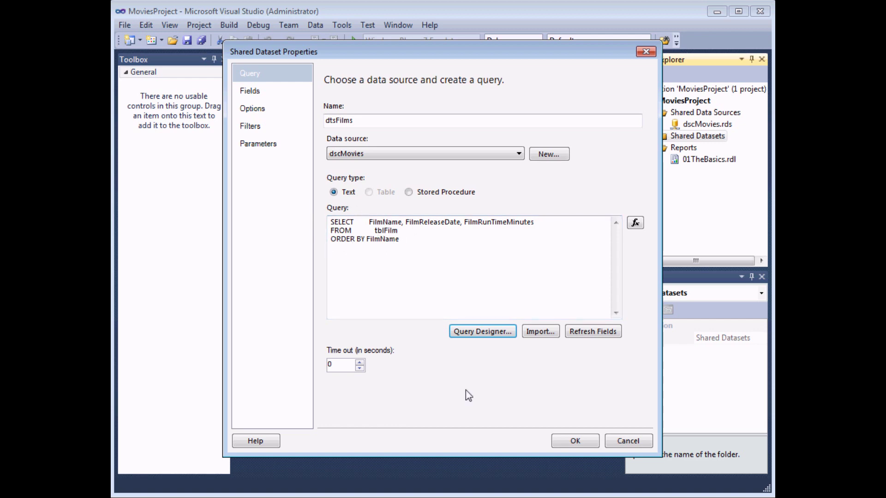
left_click(573, 442)
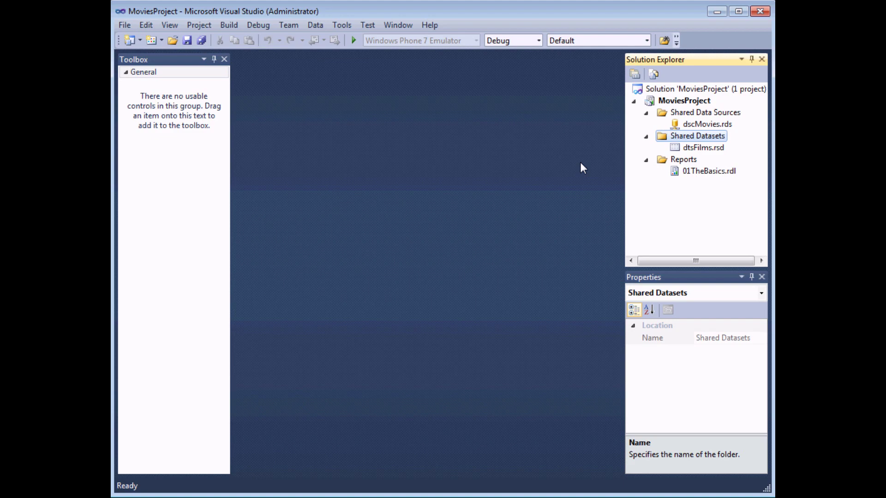
left_click(664, 163)
Add a new Report item named 02SharedFilmList.rdl to the Reports folder
right_click(664, 166)
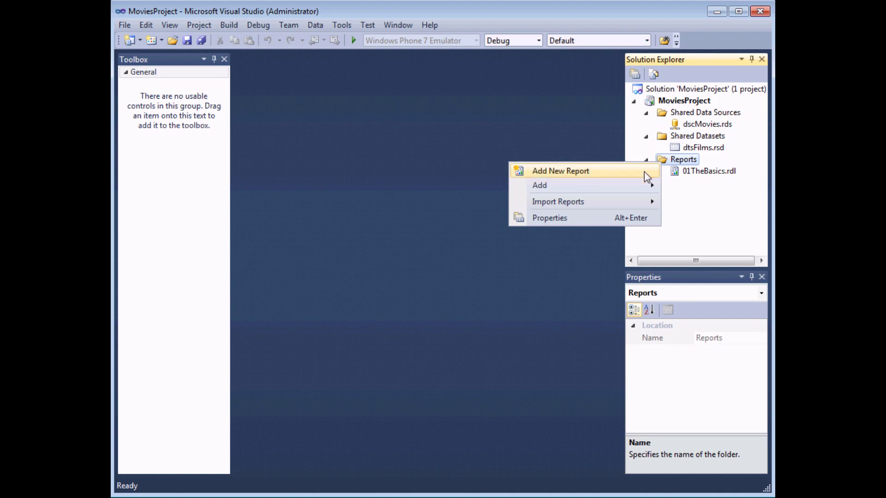
mouse_move(590, 186)
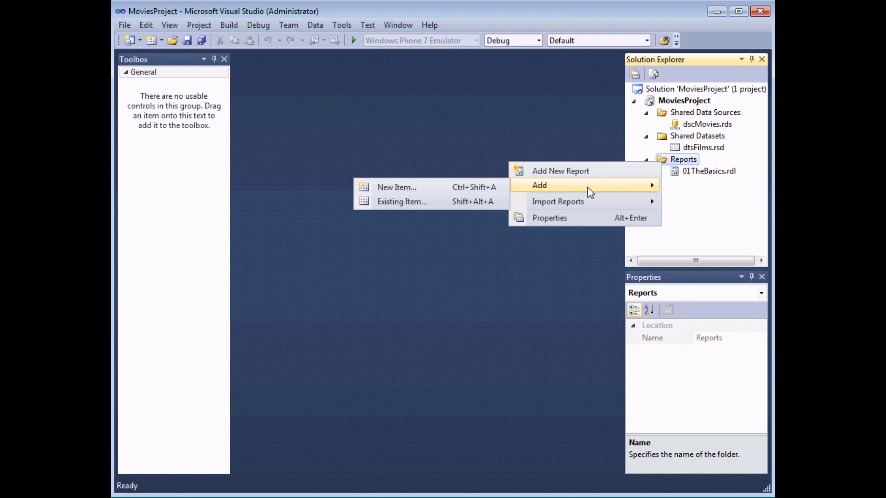
left_click(438, 187)
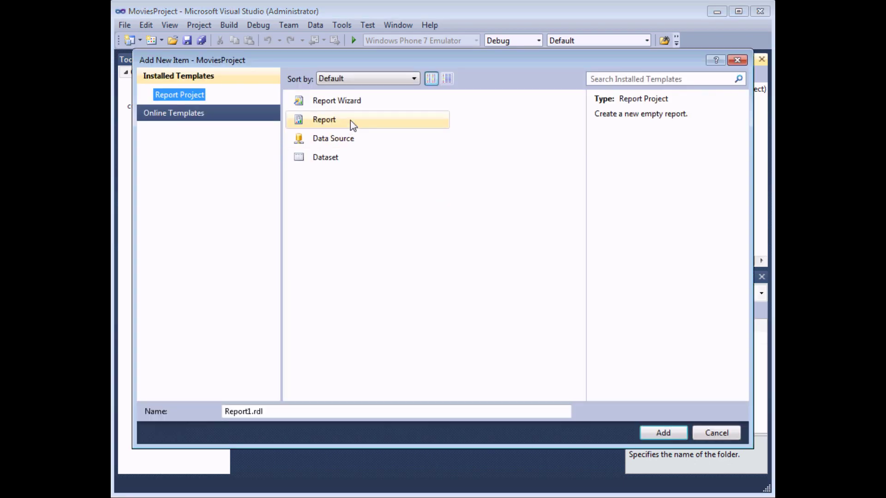
left_click(263, 411)
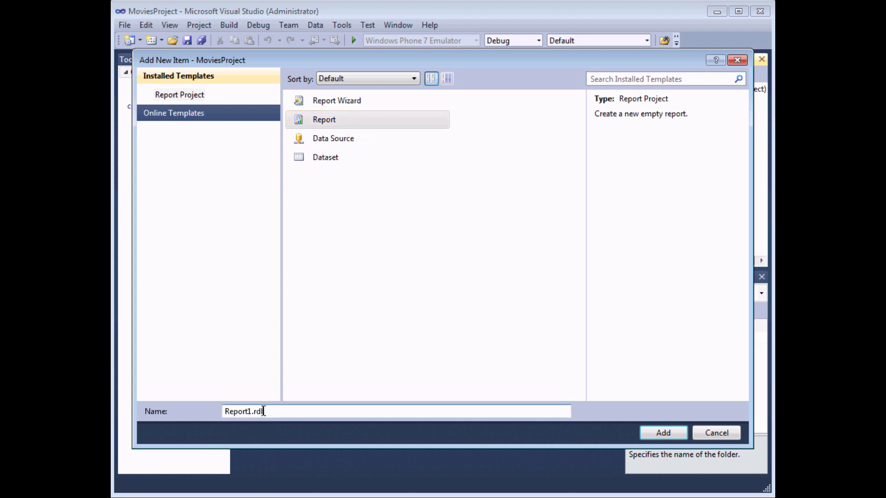
double_click(263, 411)
type("02SharedFilmList")
left_click(675, 433)
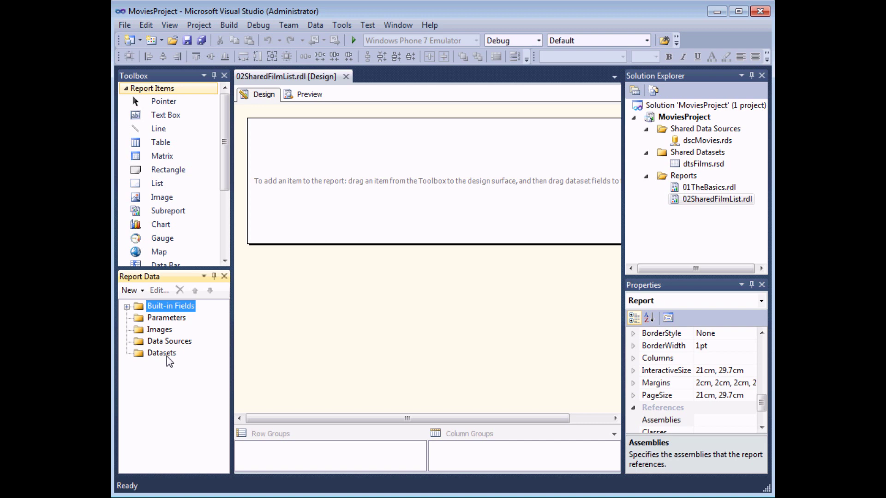
Add DataSet1 to 02SharedFilmList, based on the shared dtsFilms dataset
right_click(167, 358)
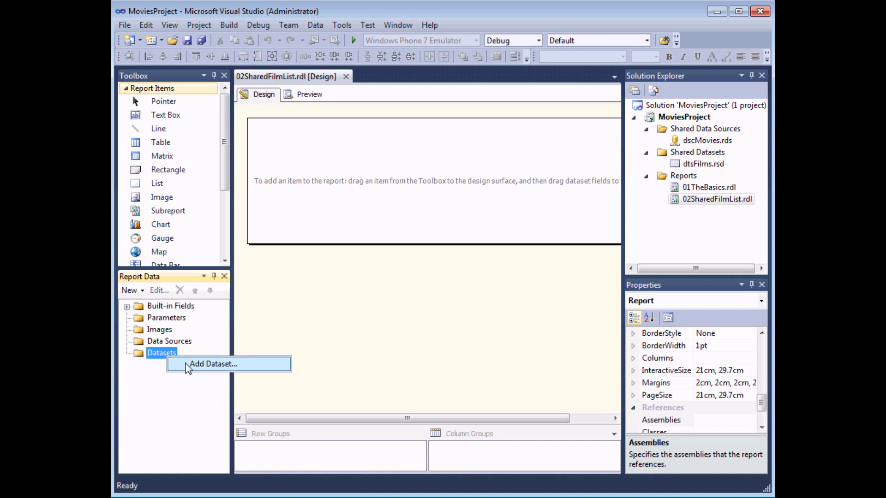
left_click(189, 366)
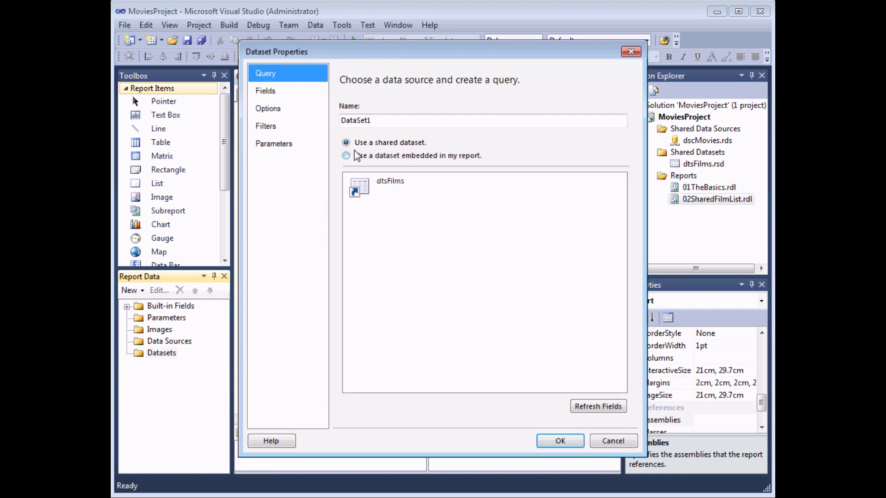
left_click(384, 183)
left_click(374, 124)
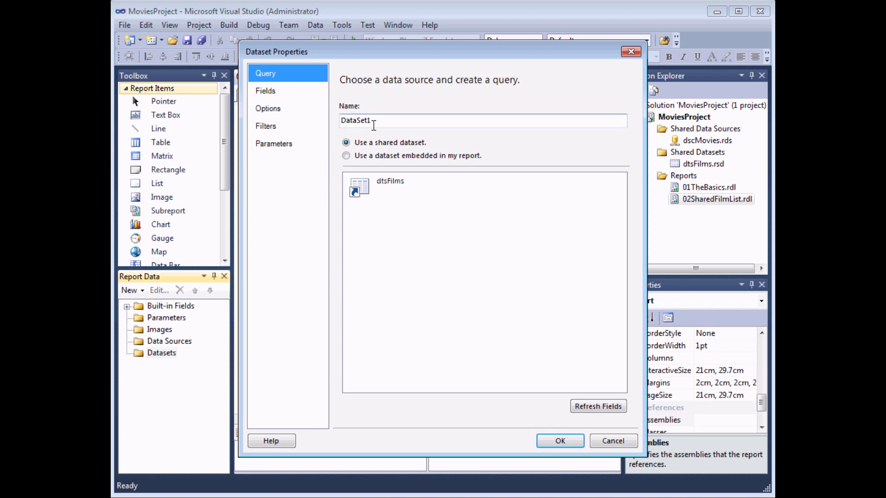
left_click(385, 195)
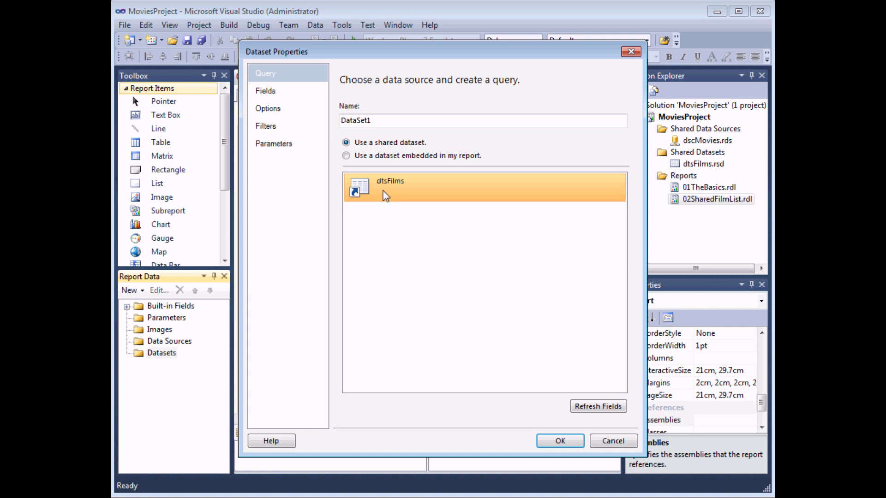
left_click(559, 442)
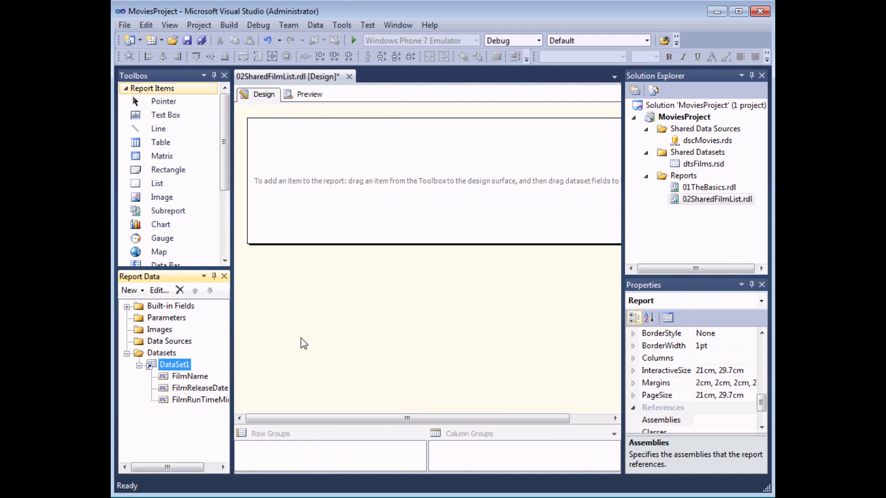
left_click_drag(231, 315, 248, 315)
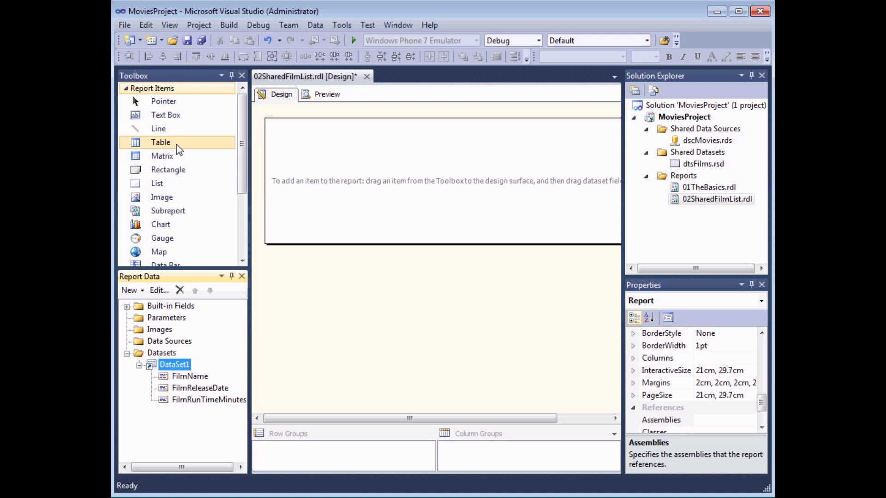
Insert a table bound to FilmName, FilmReleaseDate and FilmRunTimeMinutes
double_click(178, 149)
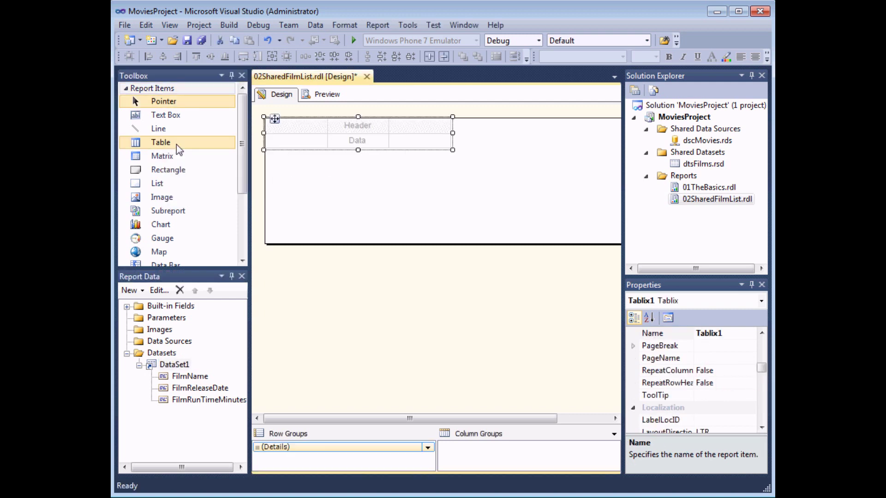
mouse_move(297, 143)
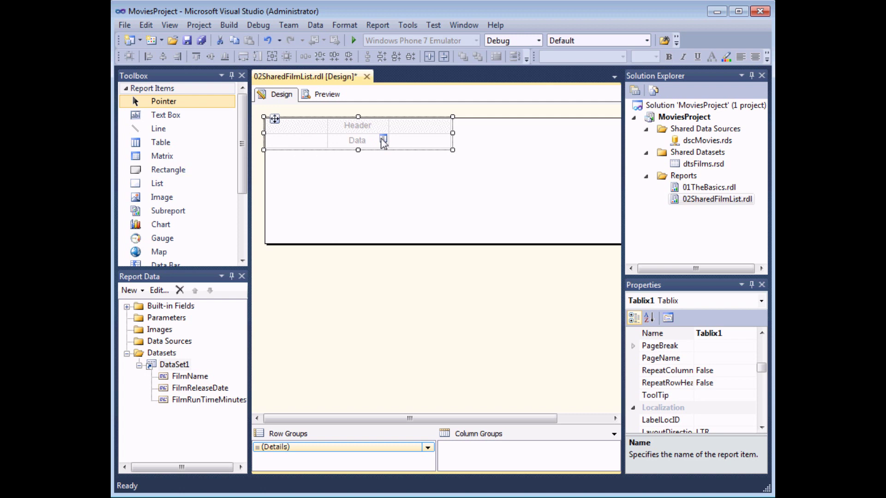
left_click(322, 140)
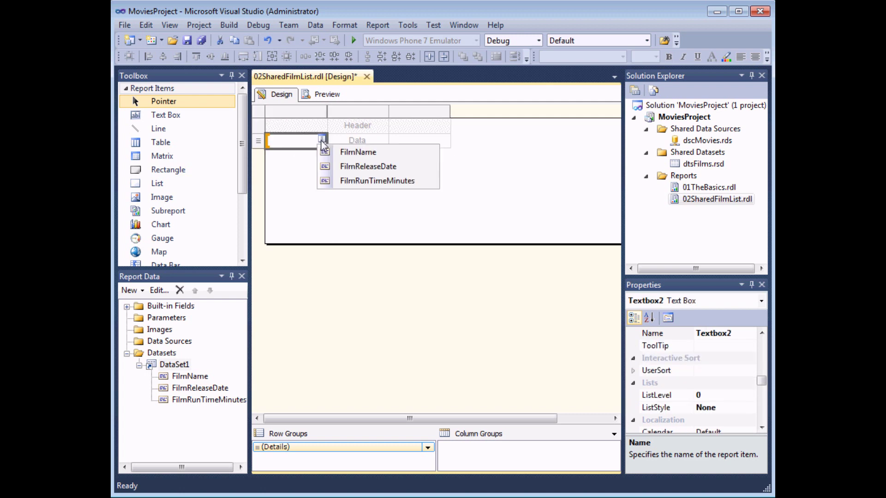
left_click(336, 154)
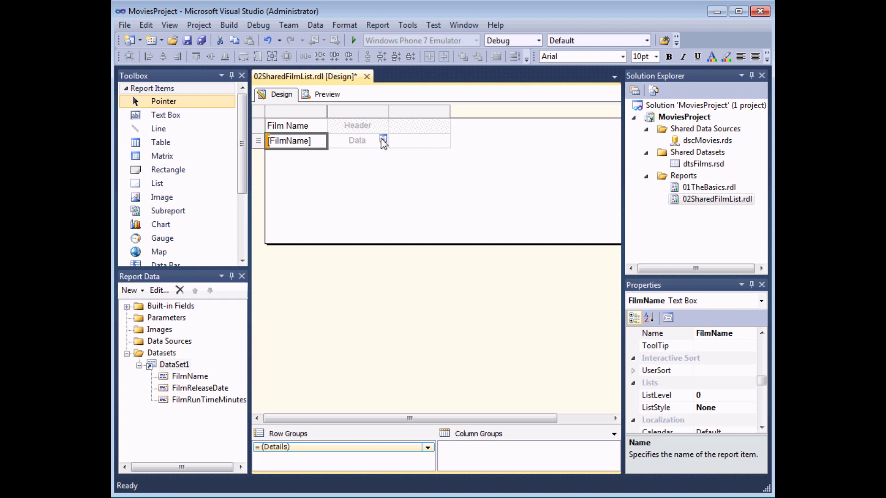
left_click(382, 139)
left_click(421, 166)
left_click(445, 139)
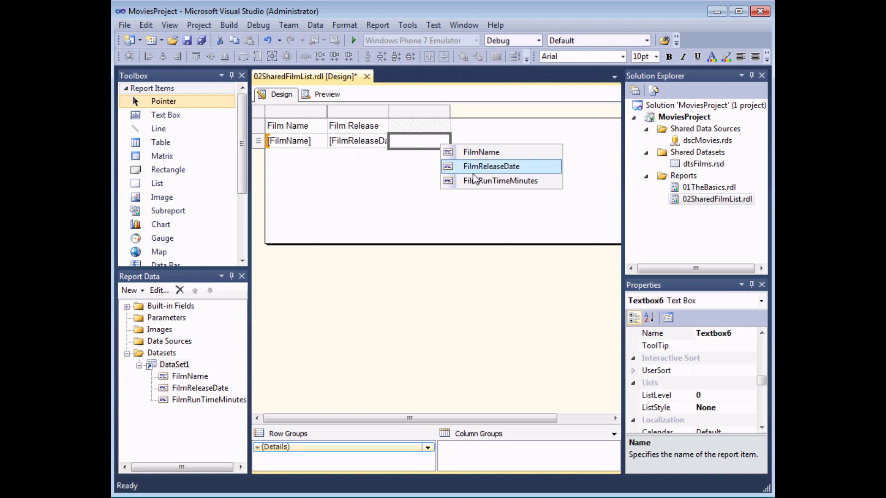
left_click(476, 182)
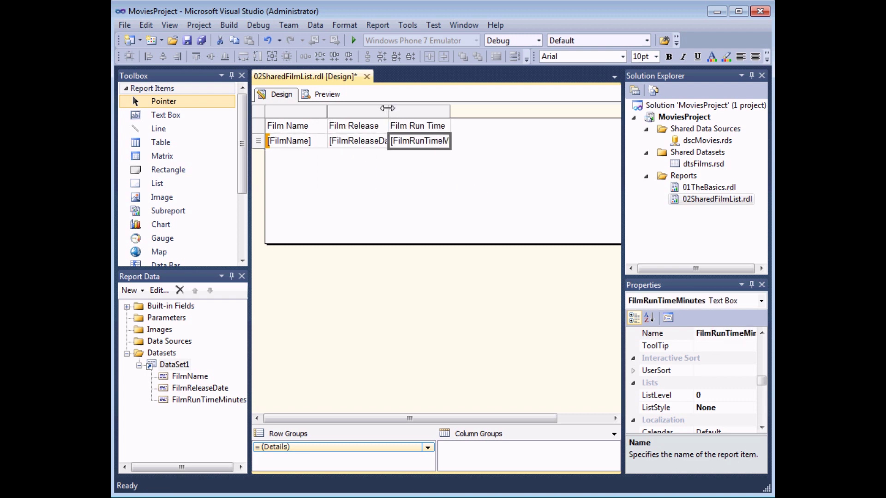
Widen the Film Release Date, Film Run Time Minutes and Film Name columns to fit
left_click_drag(389, 112, 425, 111)
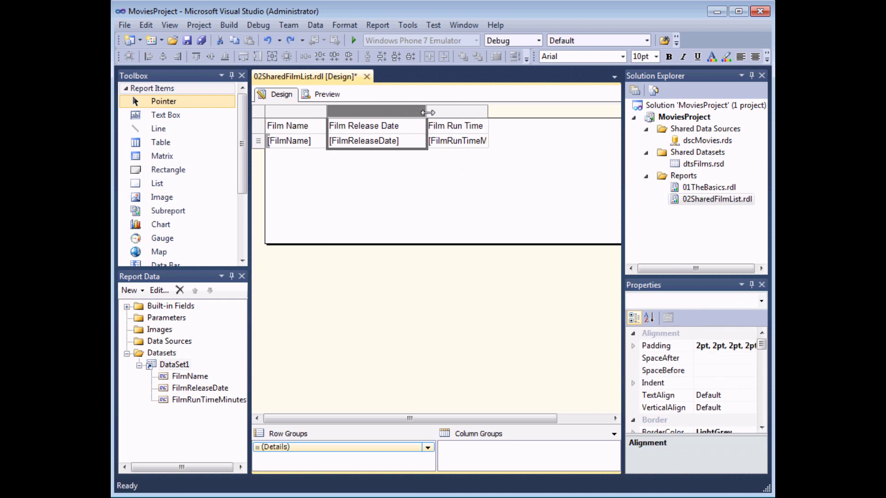
left_click_drag(486, 111, 521, 111)
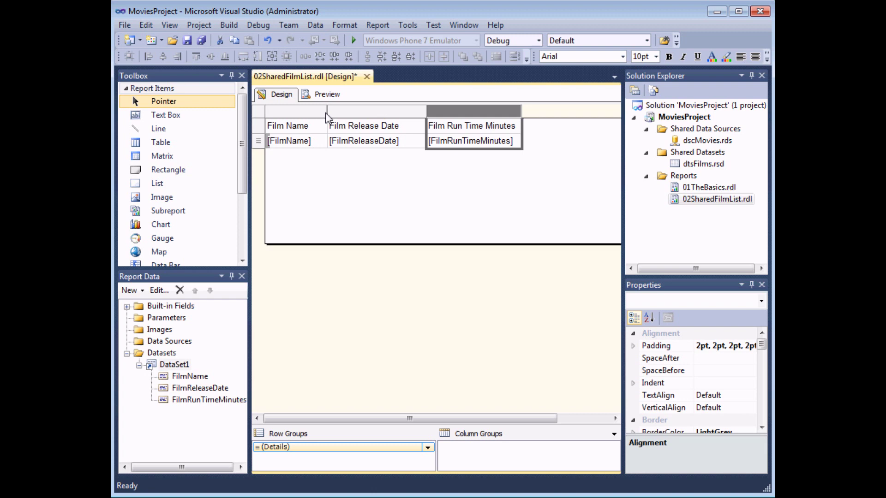
left_click_drag(324, 121, 410, 121)
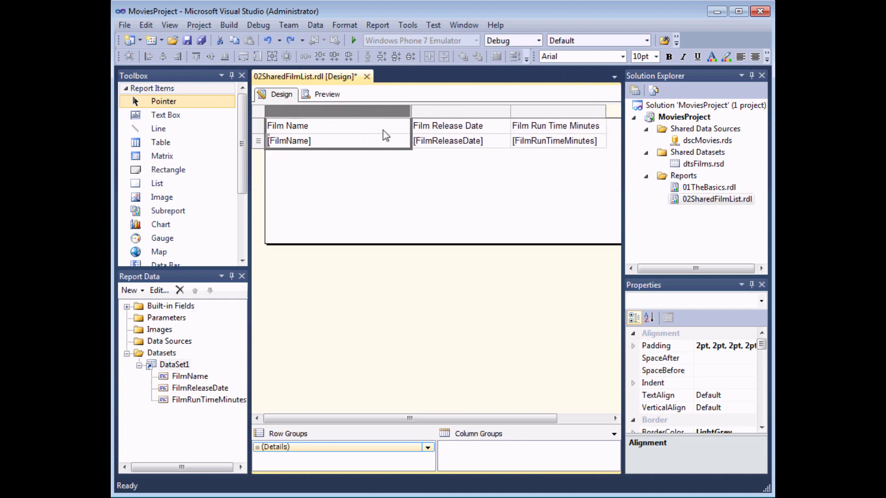
left_click(373, 186)
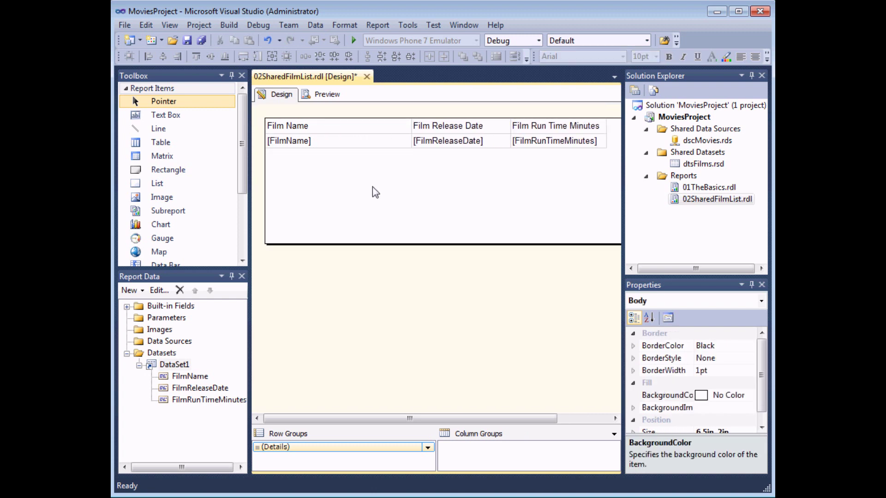
Preview the 02SharedFilmList report with its film data
left_click(320, 95)
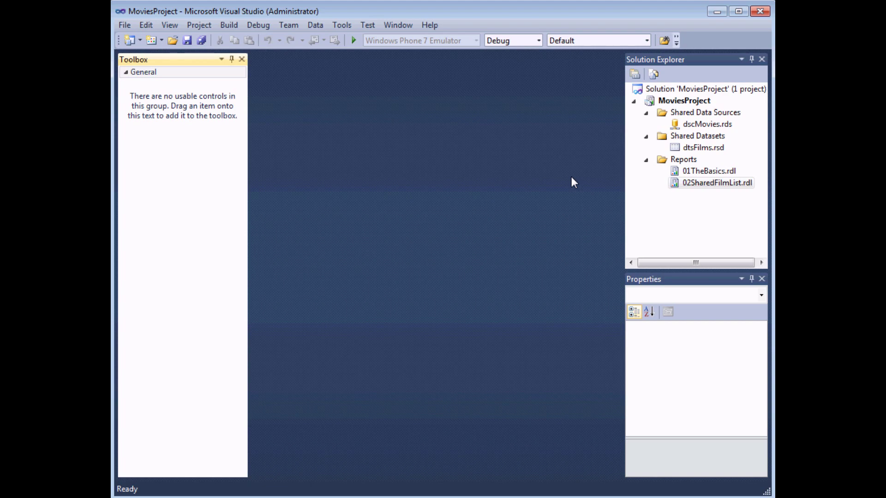
right_click(675, 165)
Add a new blank report named 03EmbeddedFilmList.rdl under Reports
mouse_move(586, 184)
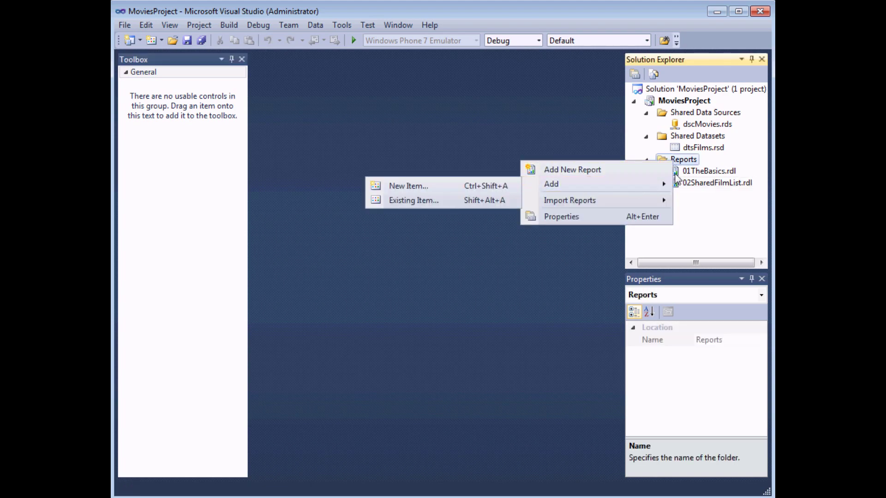
left_click(440, 185)
left_click(352, 123)
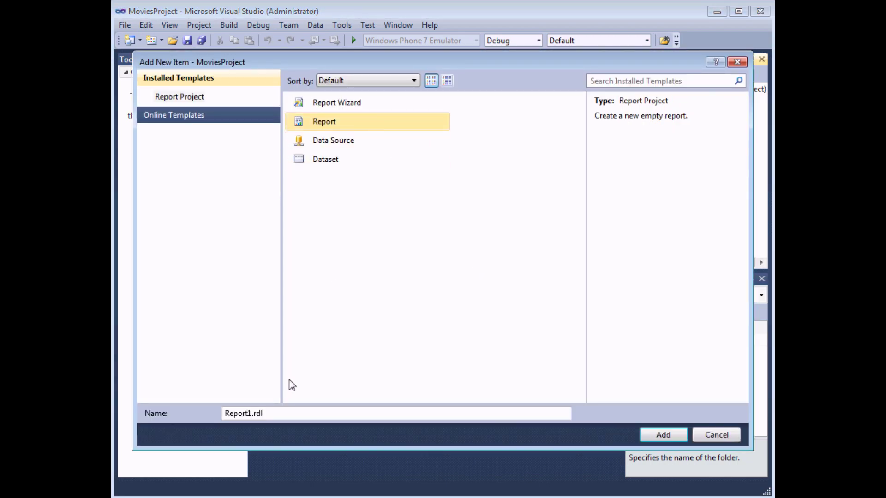
left_click_drag(268, 413, 195, 413)
type("03")
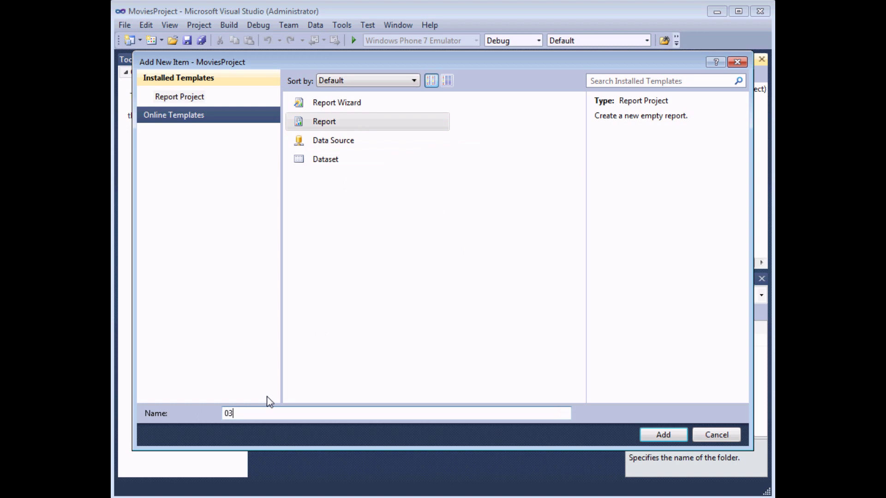
type("EmbeddedFilmList")
left_click(662, 436)
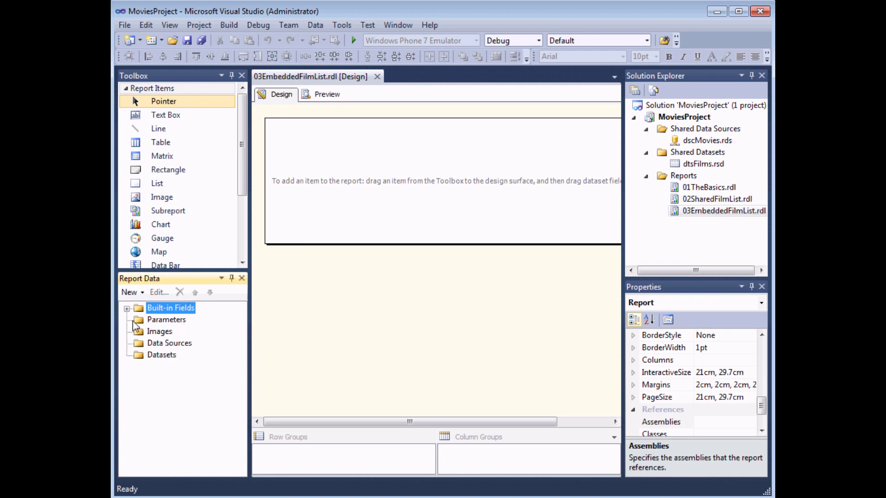
Add a report data source named dscMovies referencing the shared dscMovies source
right_click(178, 346)
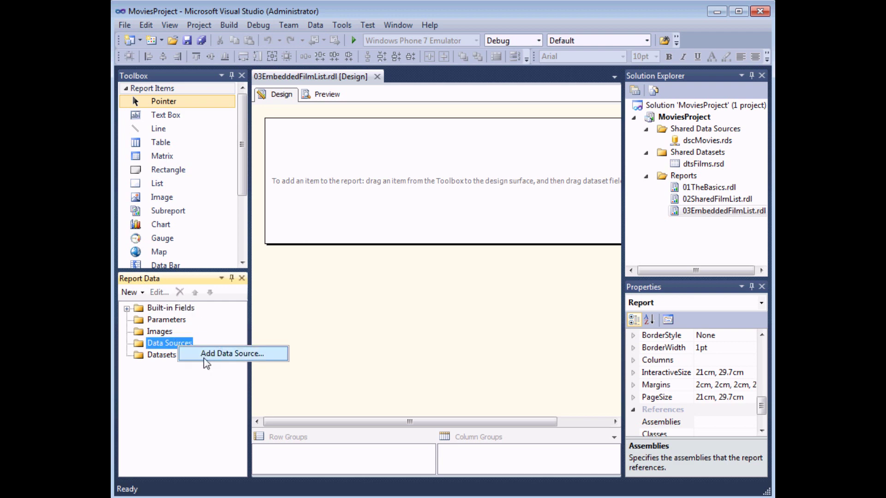
left_click(223, 354)
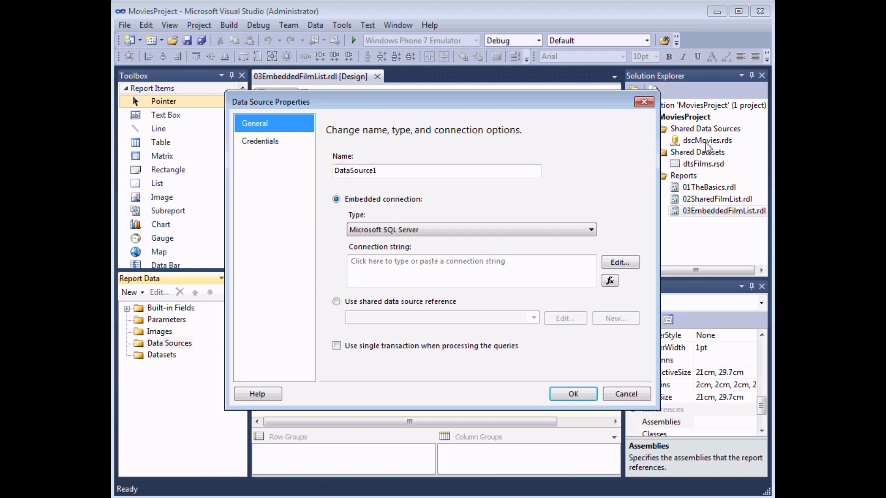
left_click_drag(386, 172, 338, 173)
type("dsc")
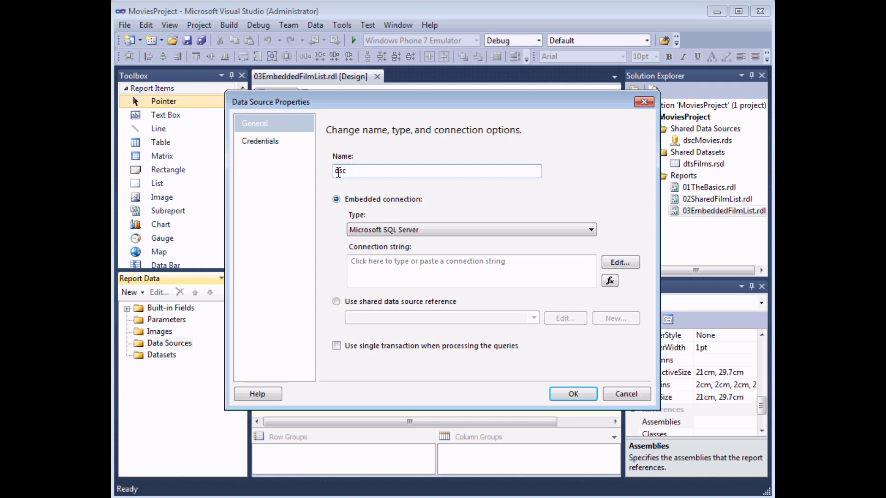
type("Movies")
left_click(337, 302)
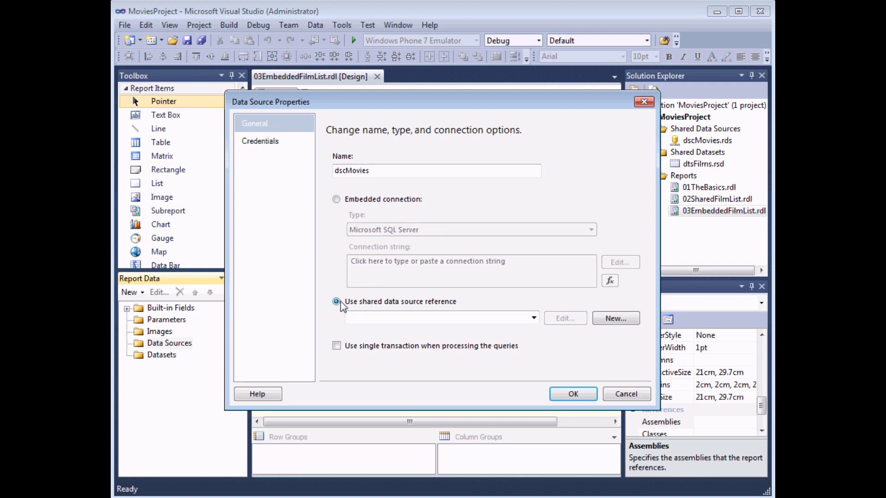
left_click(534, 318)
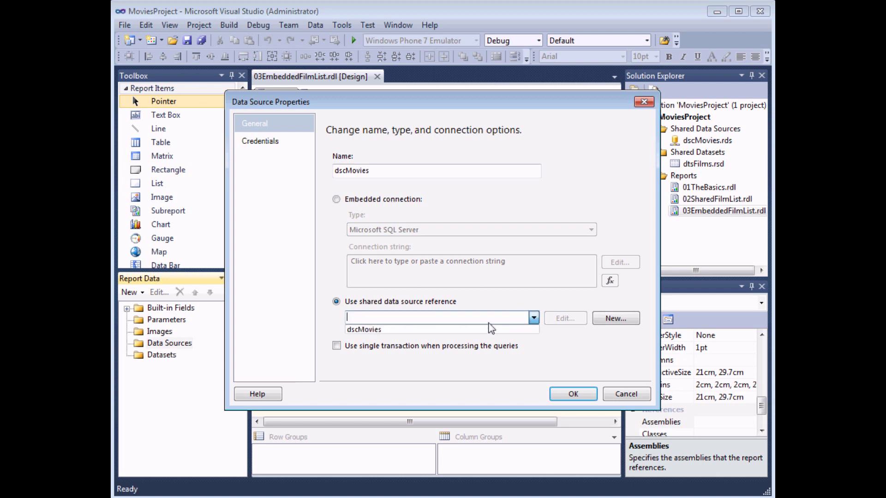
left_click(364, 329)
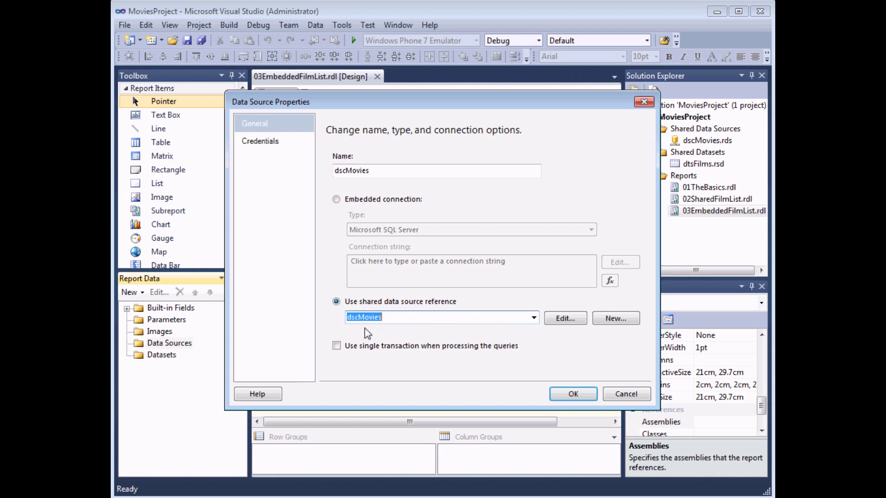
left_click(569, 395)
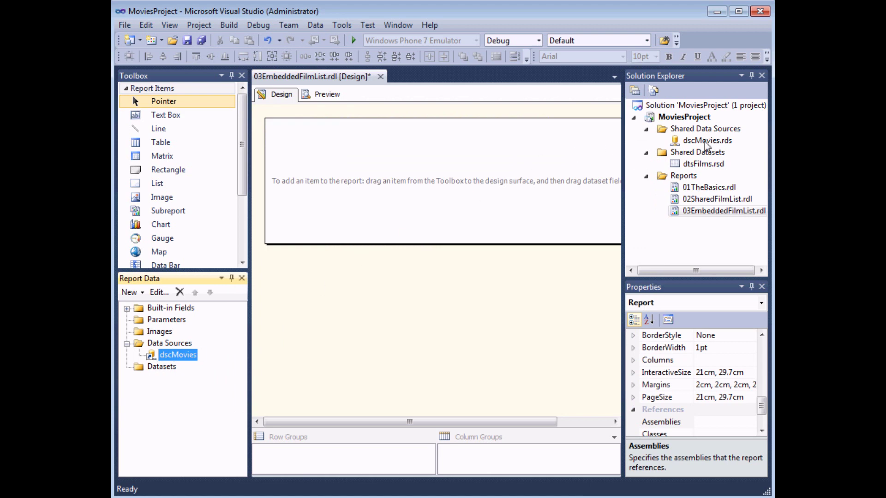
Create dataset dtsFilmsEmbedded, embedded in the report, using dscMovies as its data source
right_click(163, 369)
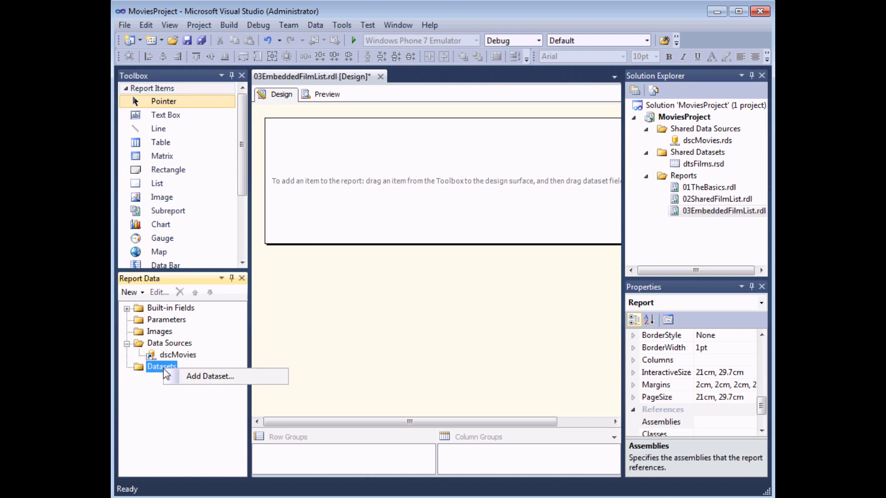
left_click(193, 381)
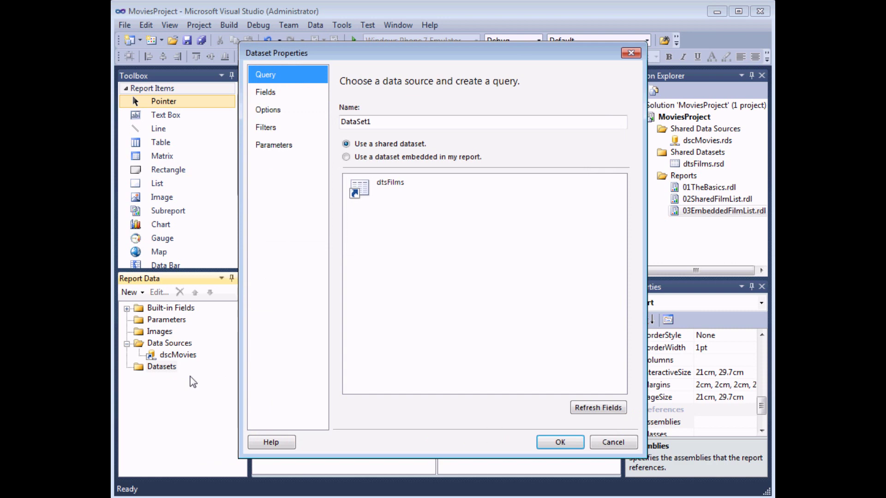
double_click(375, 123)
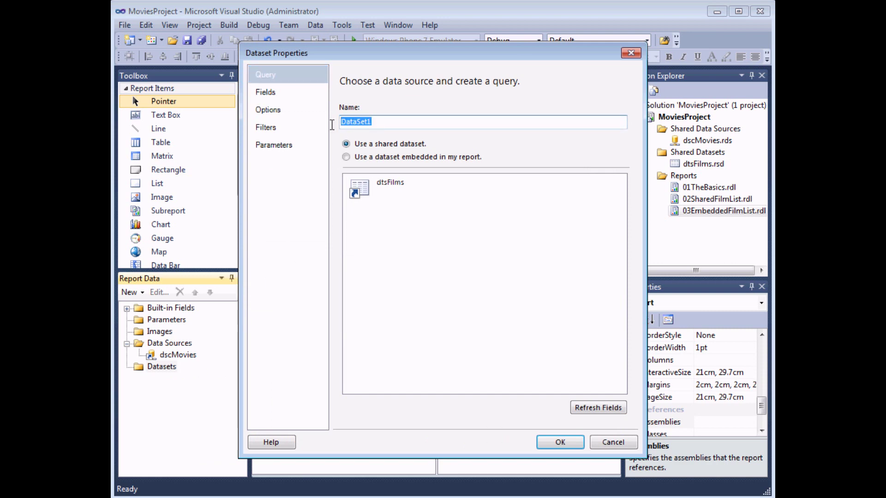
type("dtsFilmsEmbedded")
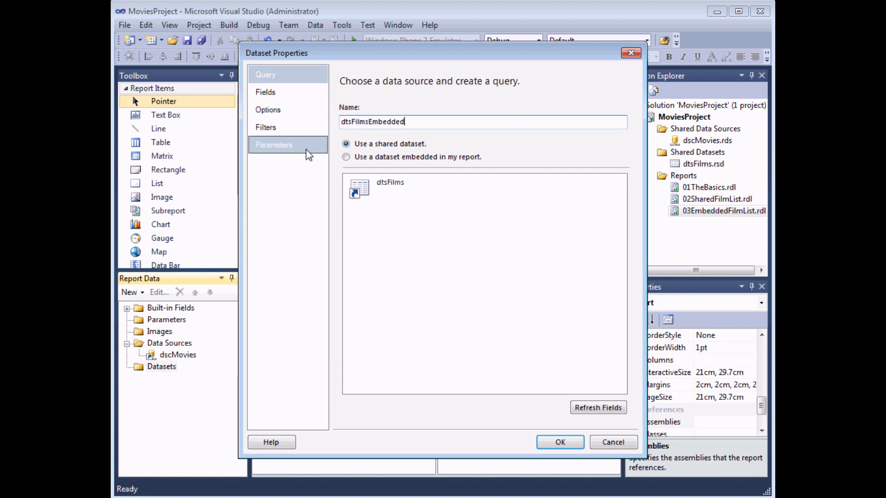
left_click(346, 157)
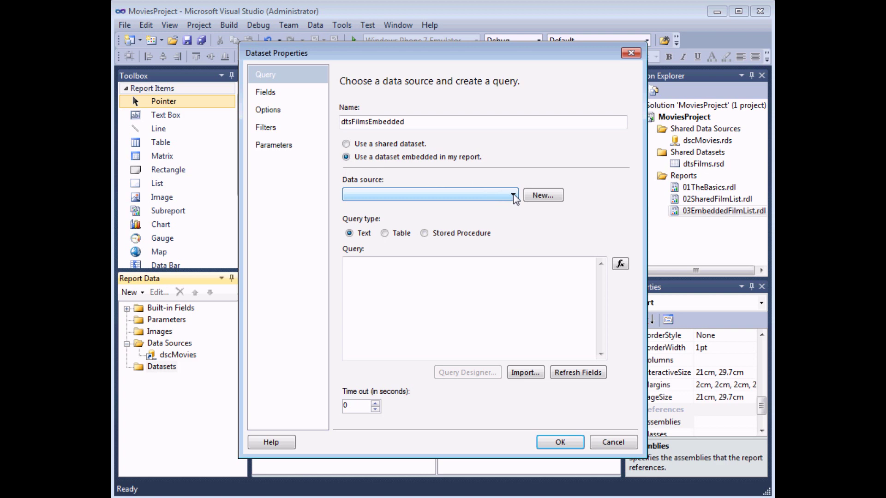
left_click(513, 197)
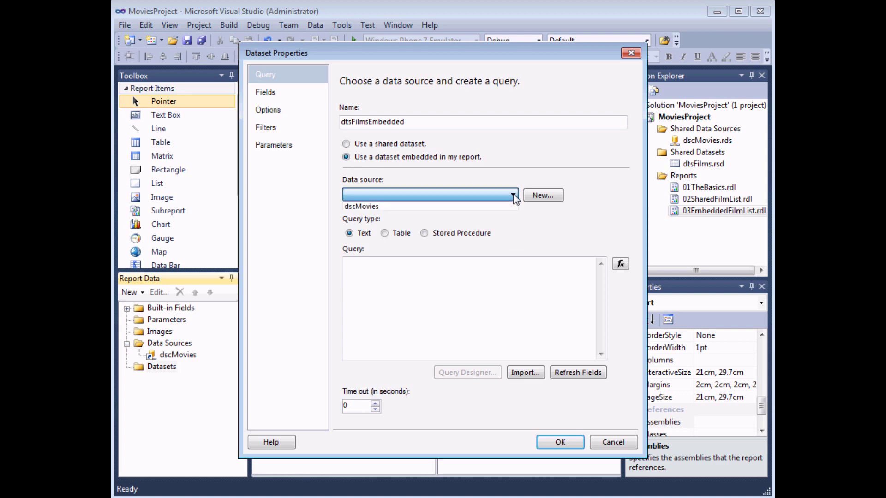
left_click(387, 207)
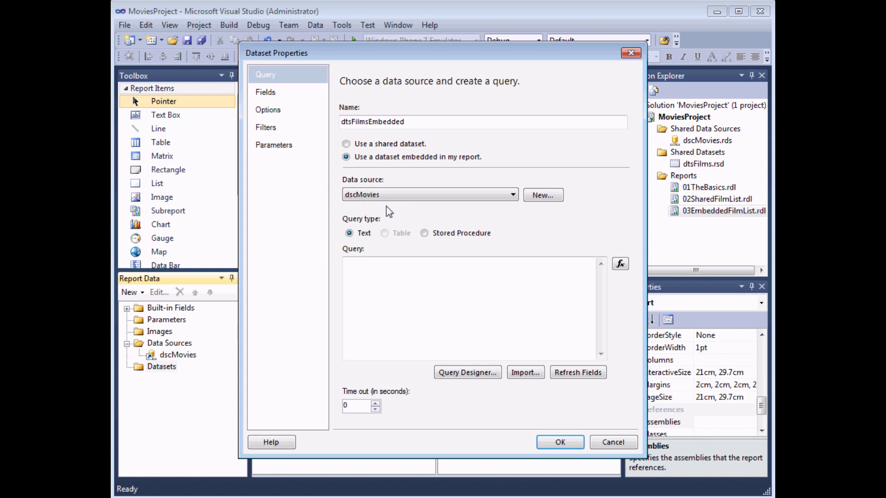
left_click(377, 271)
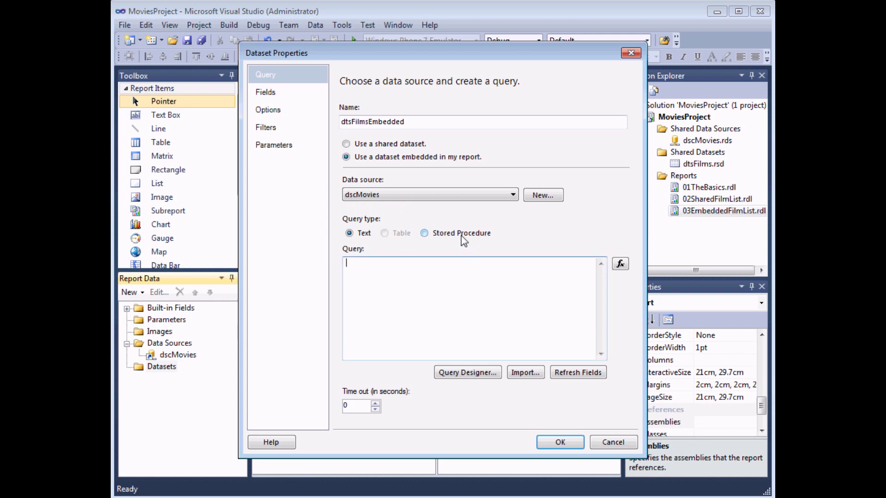
left_click(464, 377)
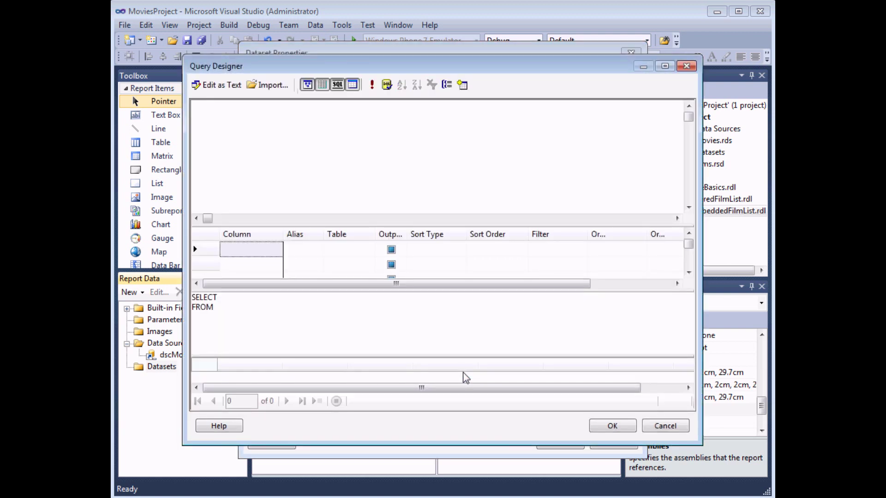
Add tblFilm to the query and include FilmName, FilmReleaseDate and FilmRunTimeMinutes
right_click(373, 137)
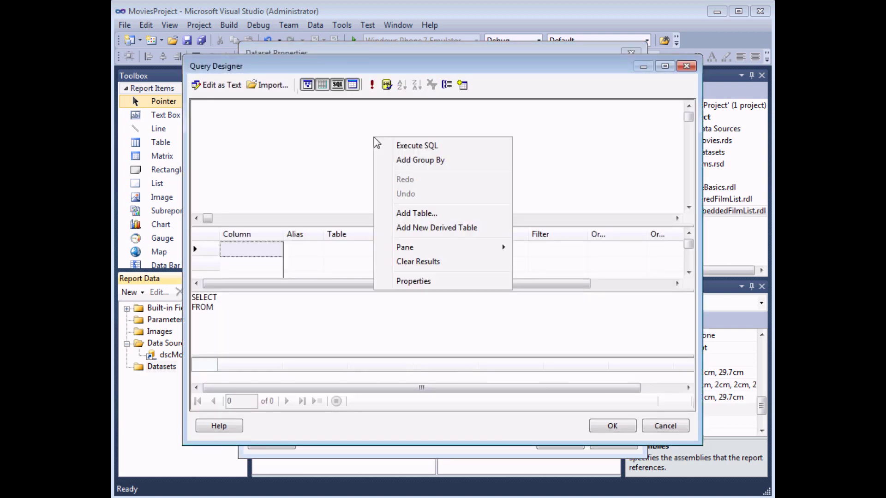
left_click(407, 213)
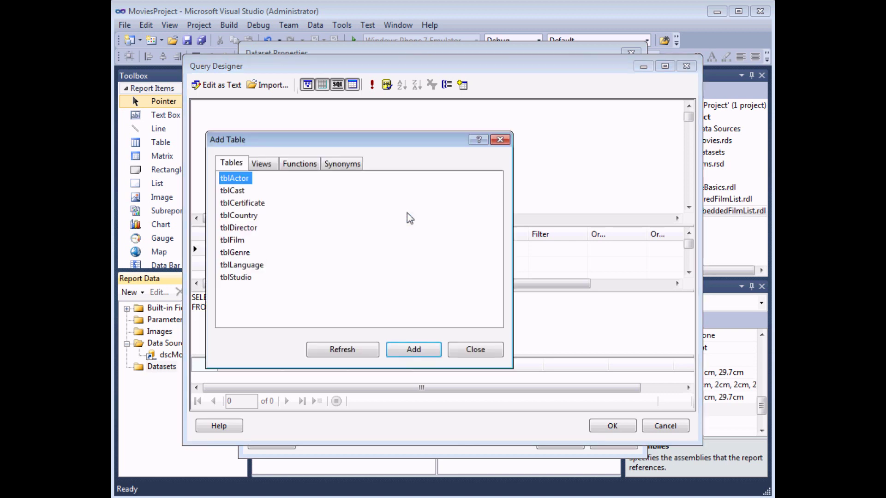
left_click(240, 241)
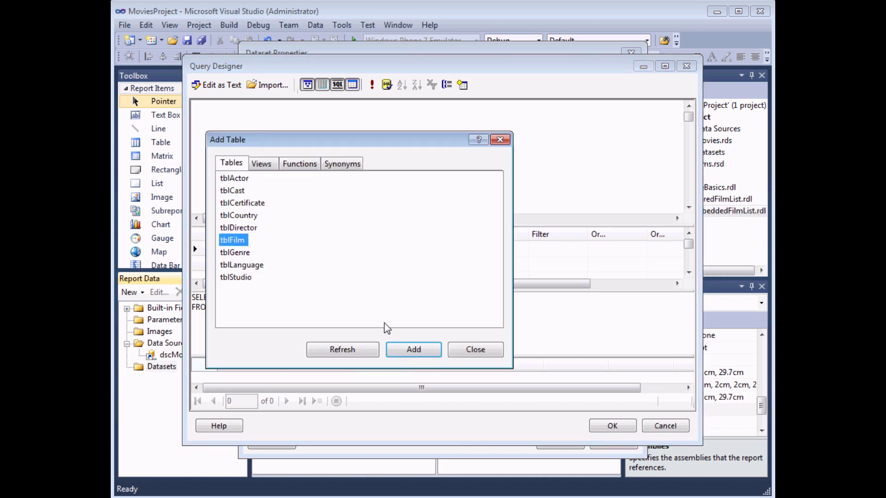
left_click(404, 350)
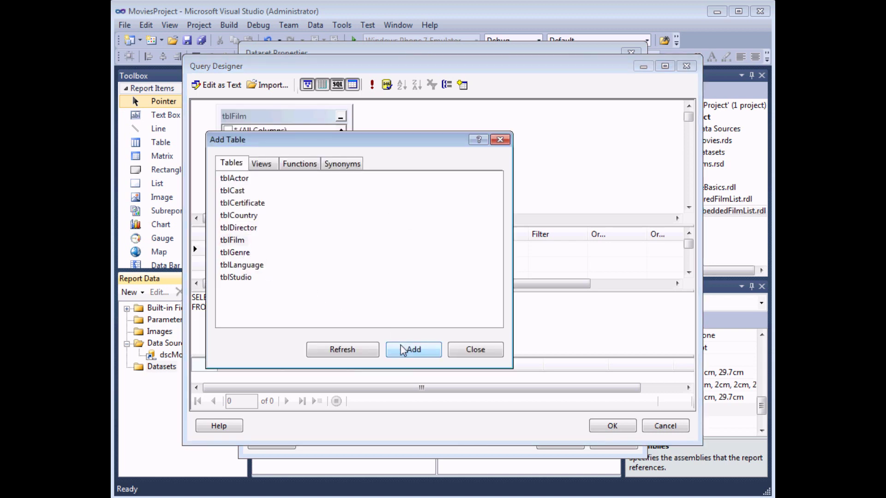
left_click(474, 354)
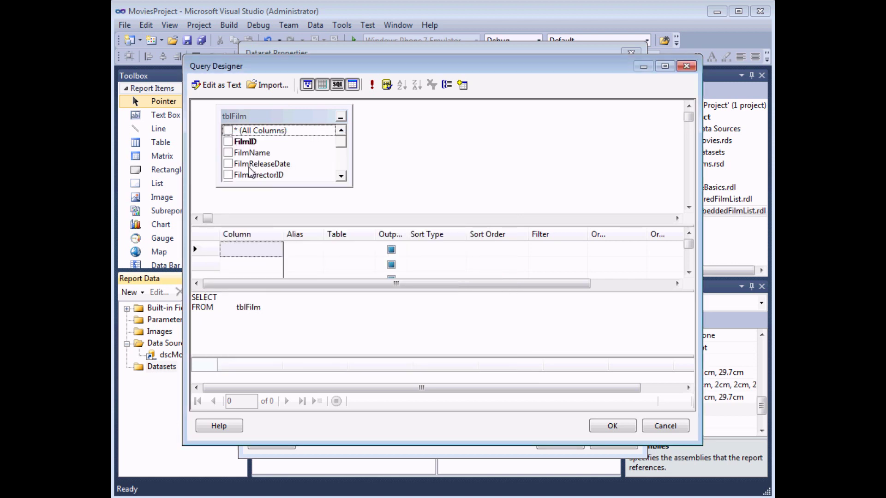
left_click(227, 152)
left_click(228, 164)
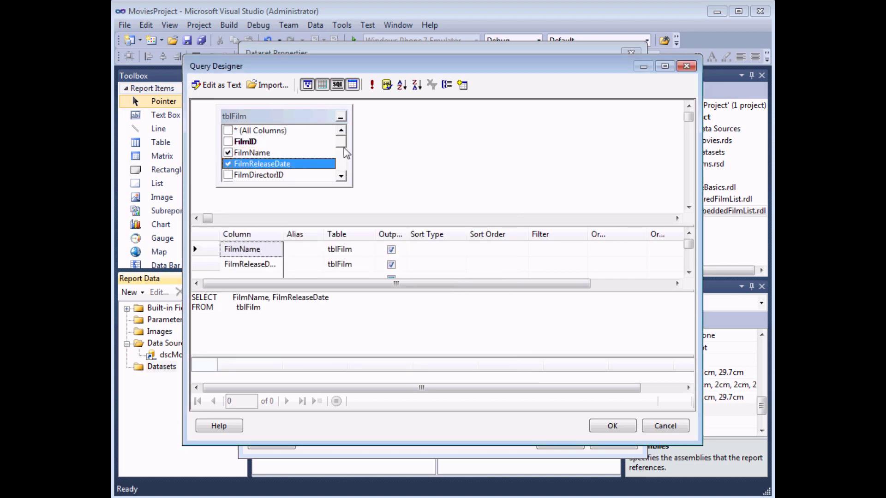
left_click_drag(344, 147, 339, 167)
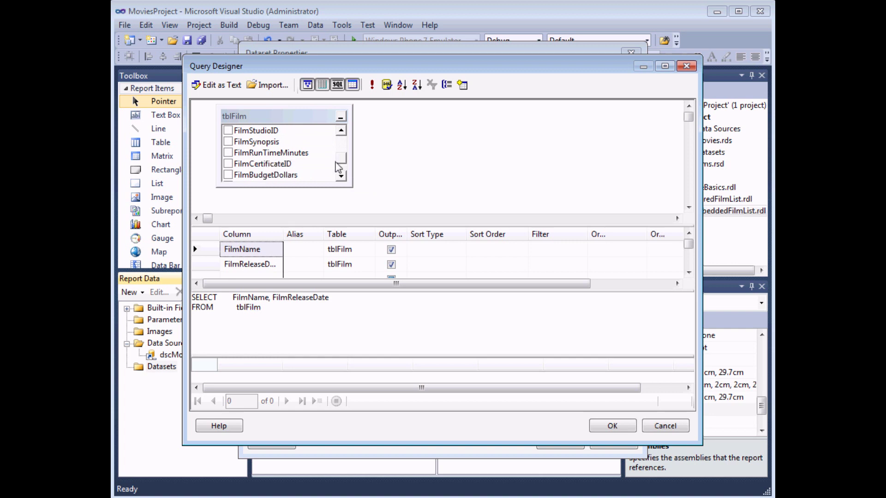
left_click(228, 153)
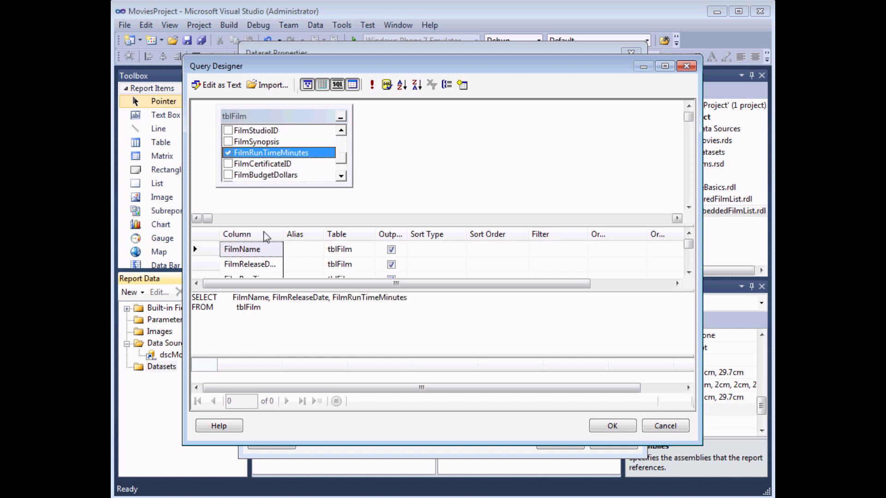
Sort the query ascending by FilmName and save the dtsFilmsEmbedded dataset
left_click(442, 251)
left_click(443, 251)
left_click(446, 266)
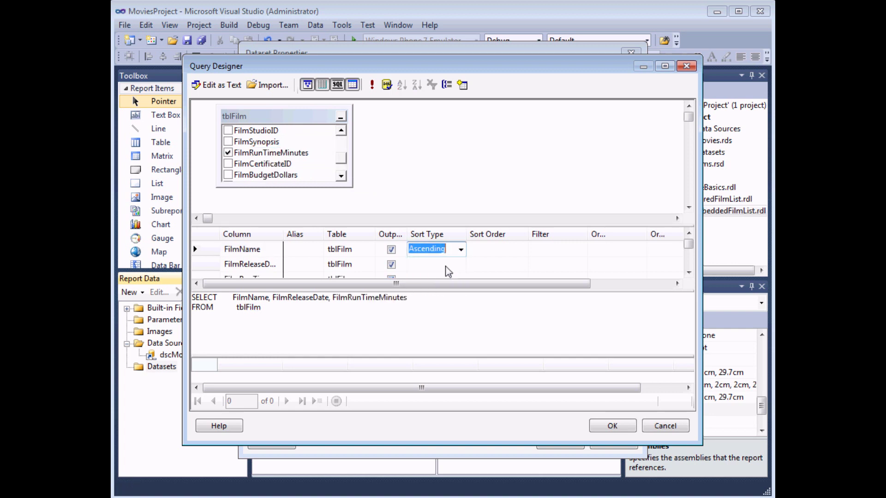
left_click(261, 251)
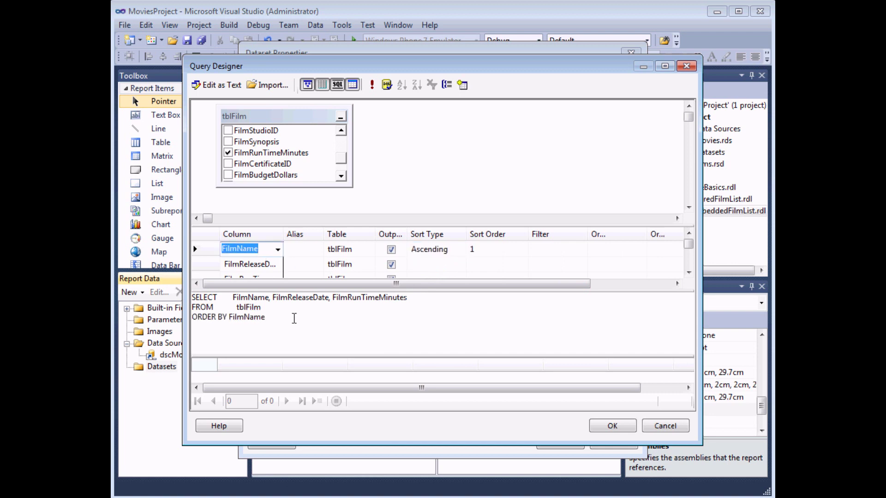
left_click(293, 318)
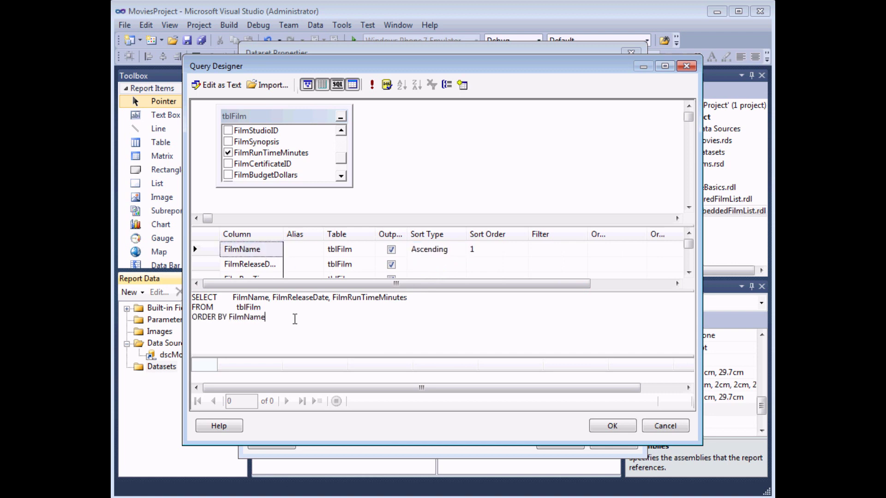
left_click(605, 423)
left_click(559, 442)
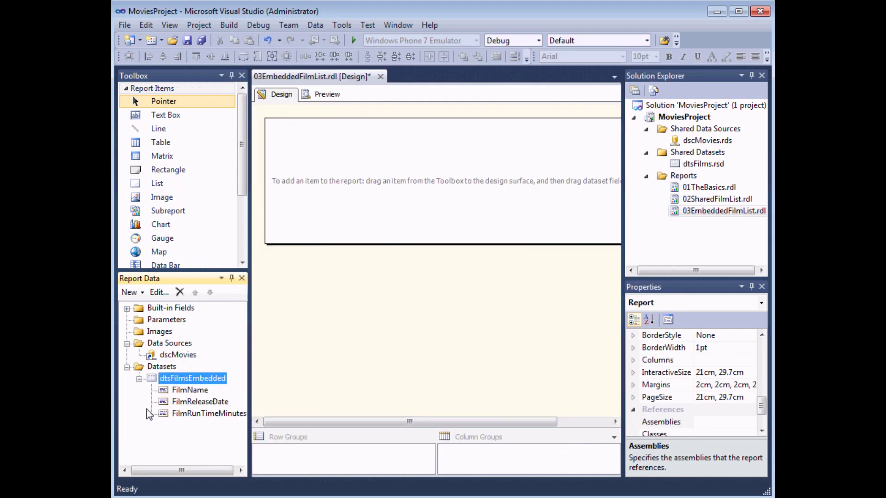
Place a table on the report body, binding columns to FilmName, FilmReleaseDate and FilmRunTimeMinutes
left_click_drag(161, 143, 267, 119)
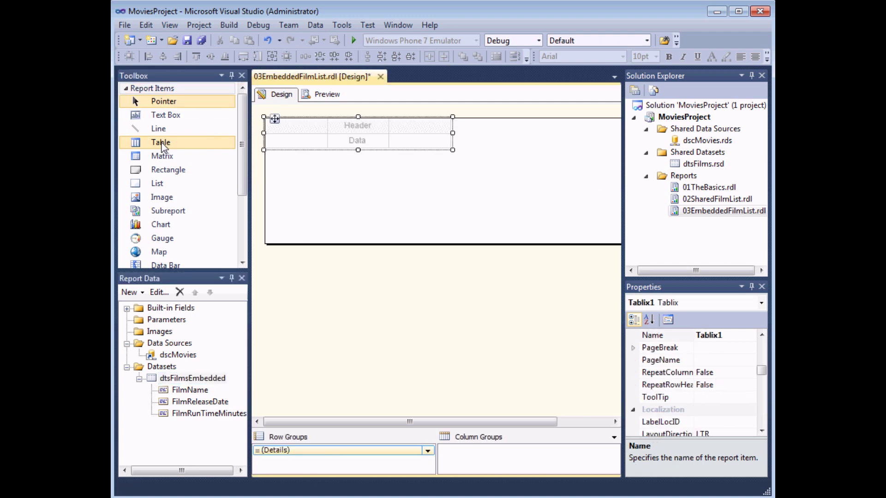
left_click(323, 137)
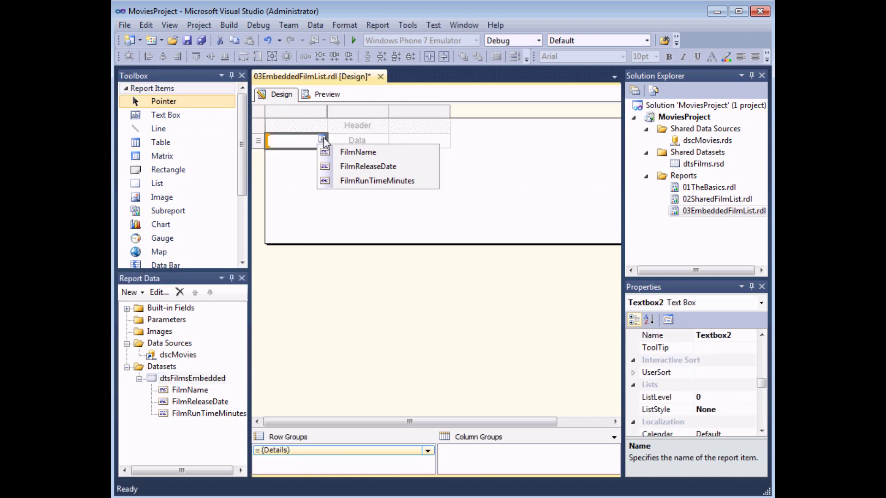
left_click(351, 148)
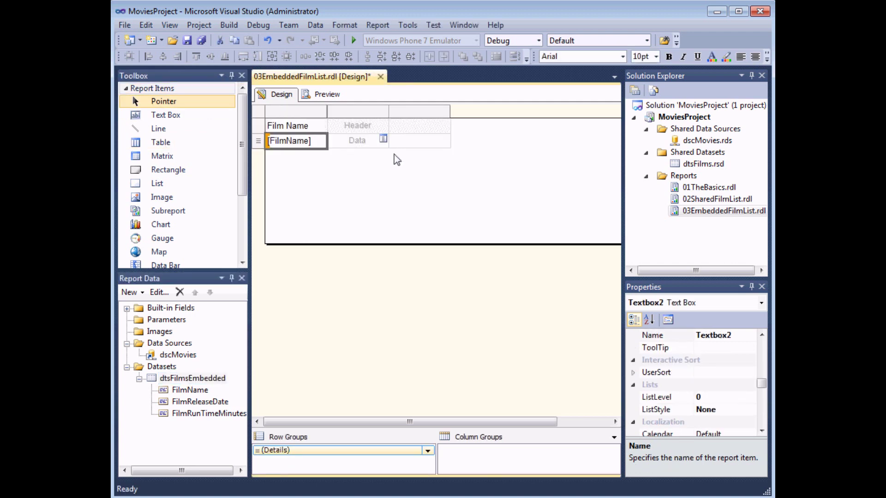
left_click(383, 139)
left_click(407, 167)
left_click(444, 140)
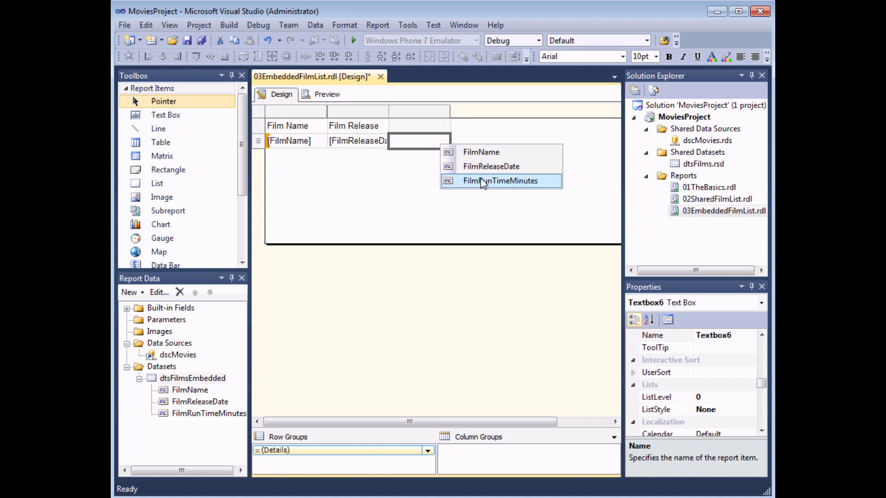